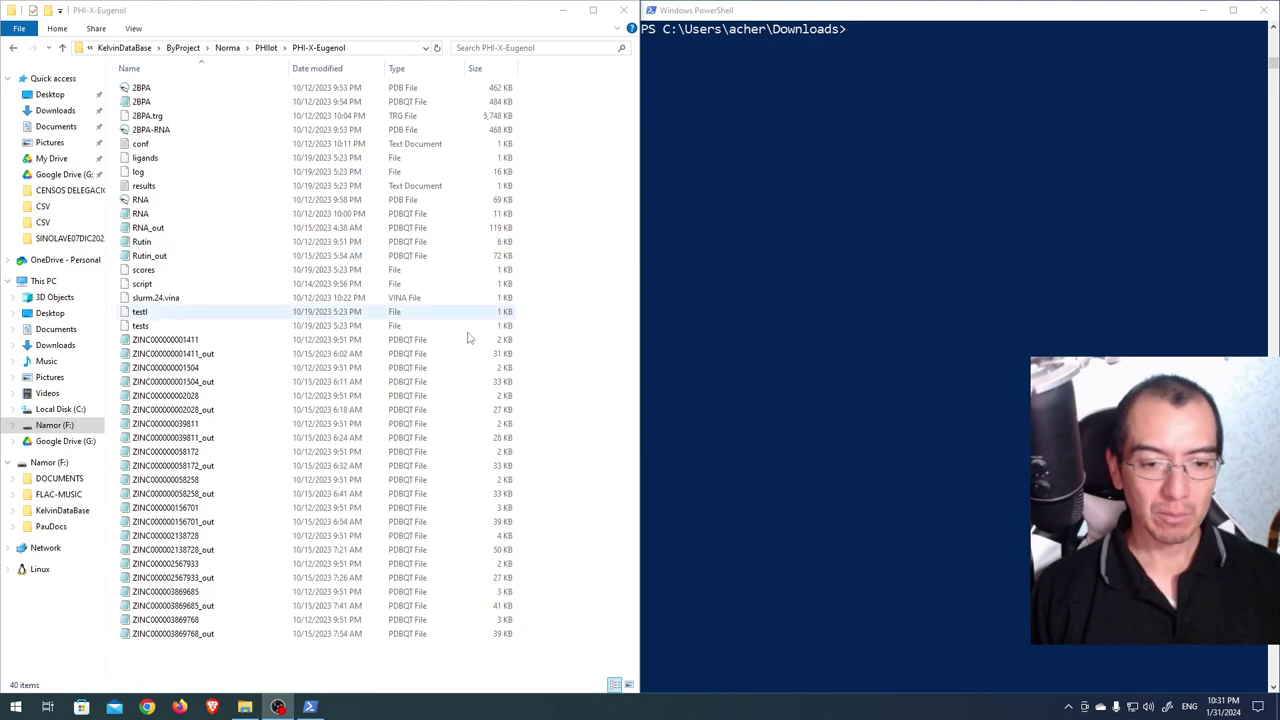
Open the Downloads folder in File Explorer, and load github.com in Firefox.
{"action": "left_click", "coordinate": [68, 112]}
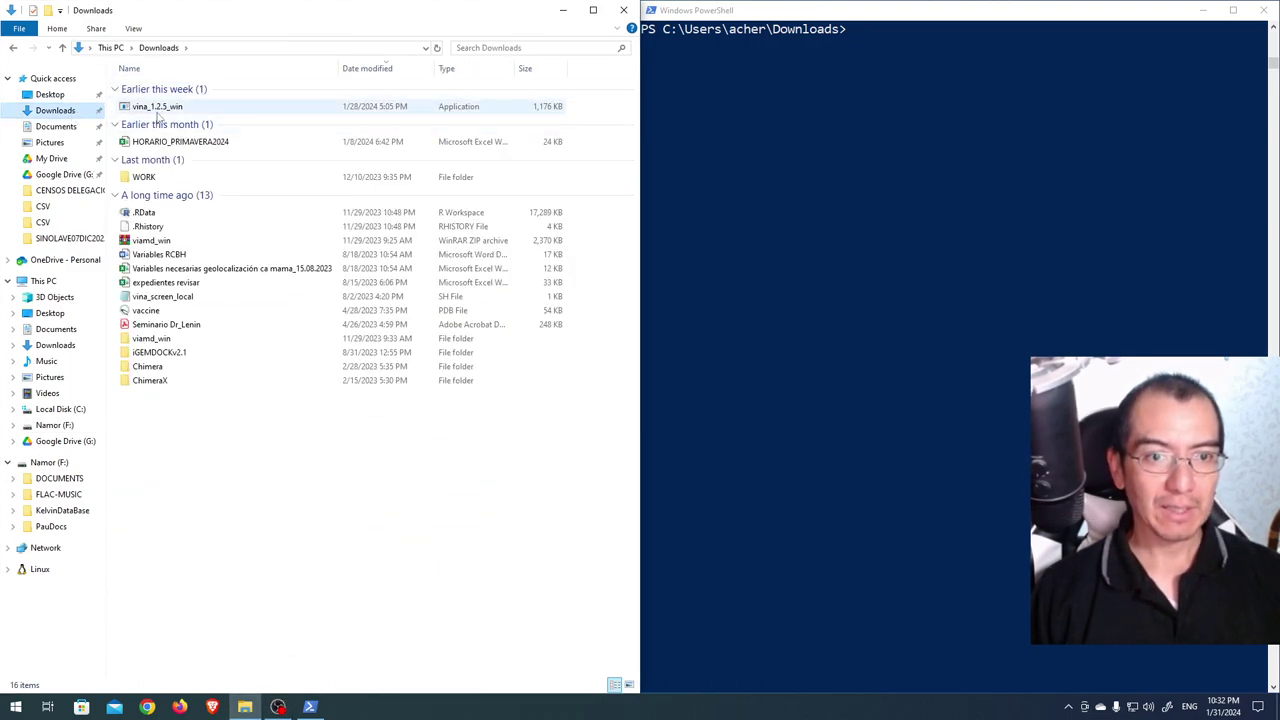
{"action": "left_click", "coordinate": [188, 707]}
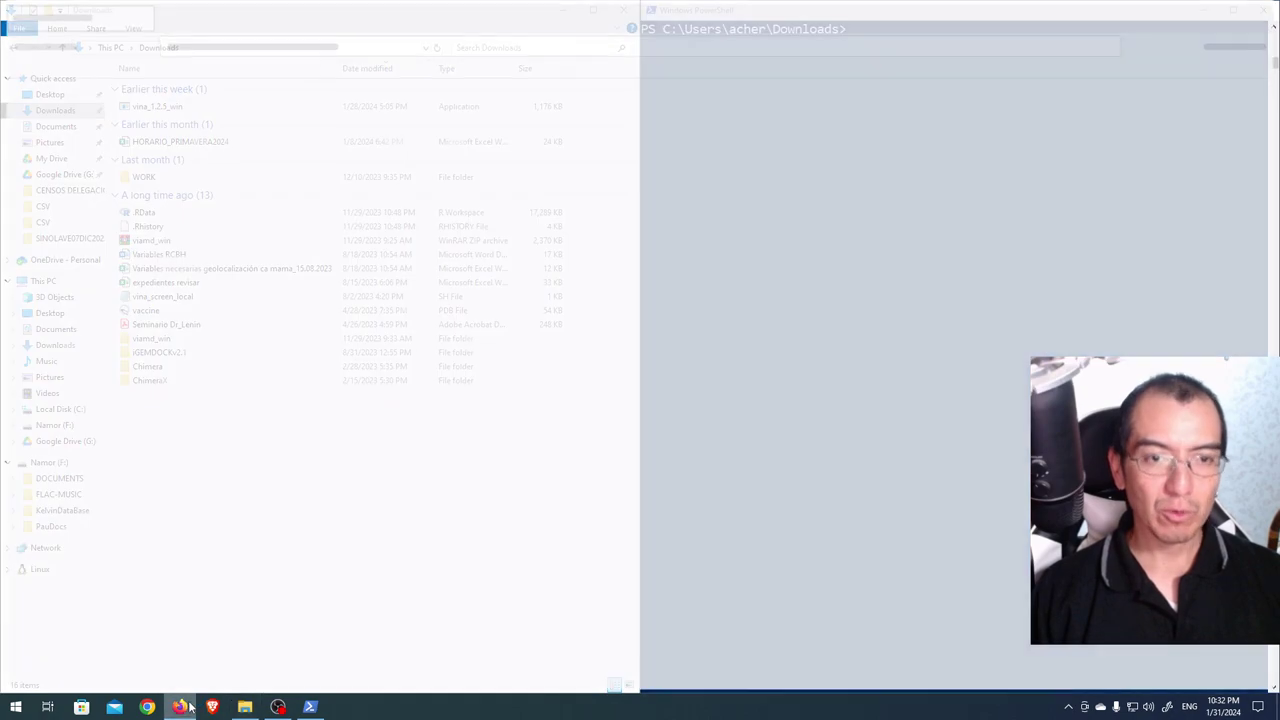
{"action": "type", "text": "g"}
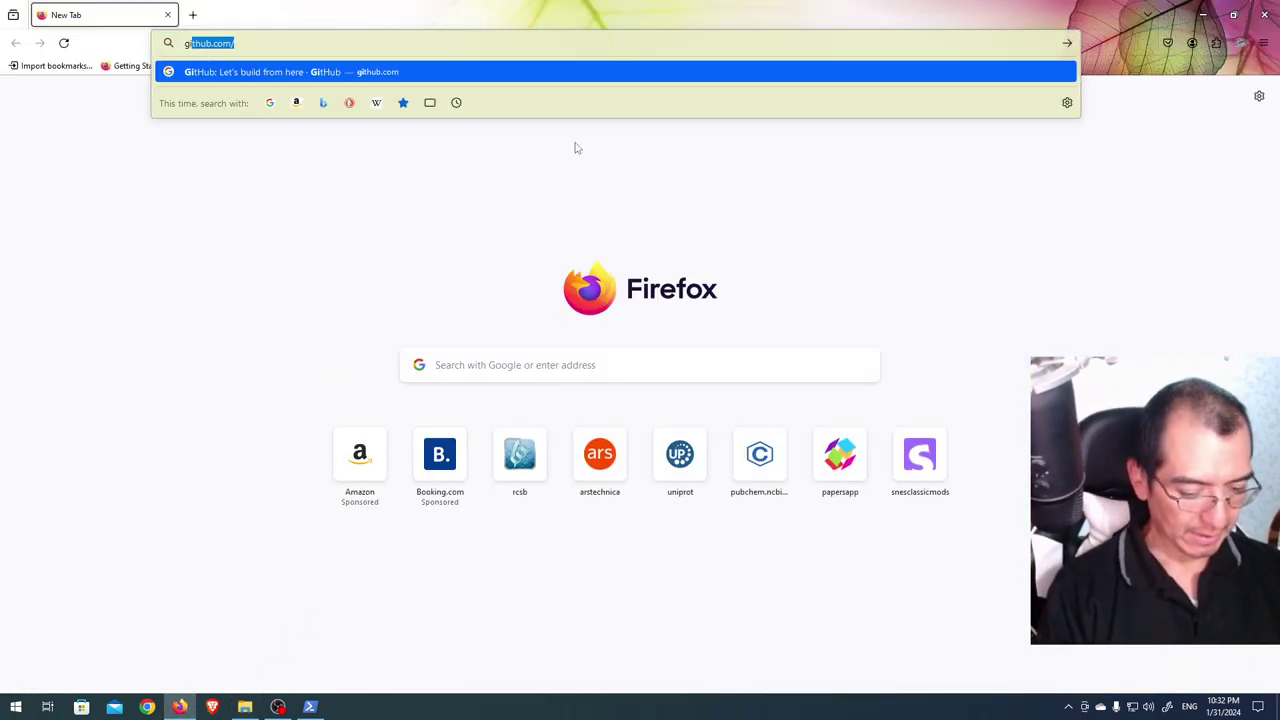
{"action": "type", "text": "ithub"}
{"action": "key", "text": "Return"}
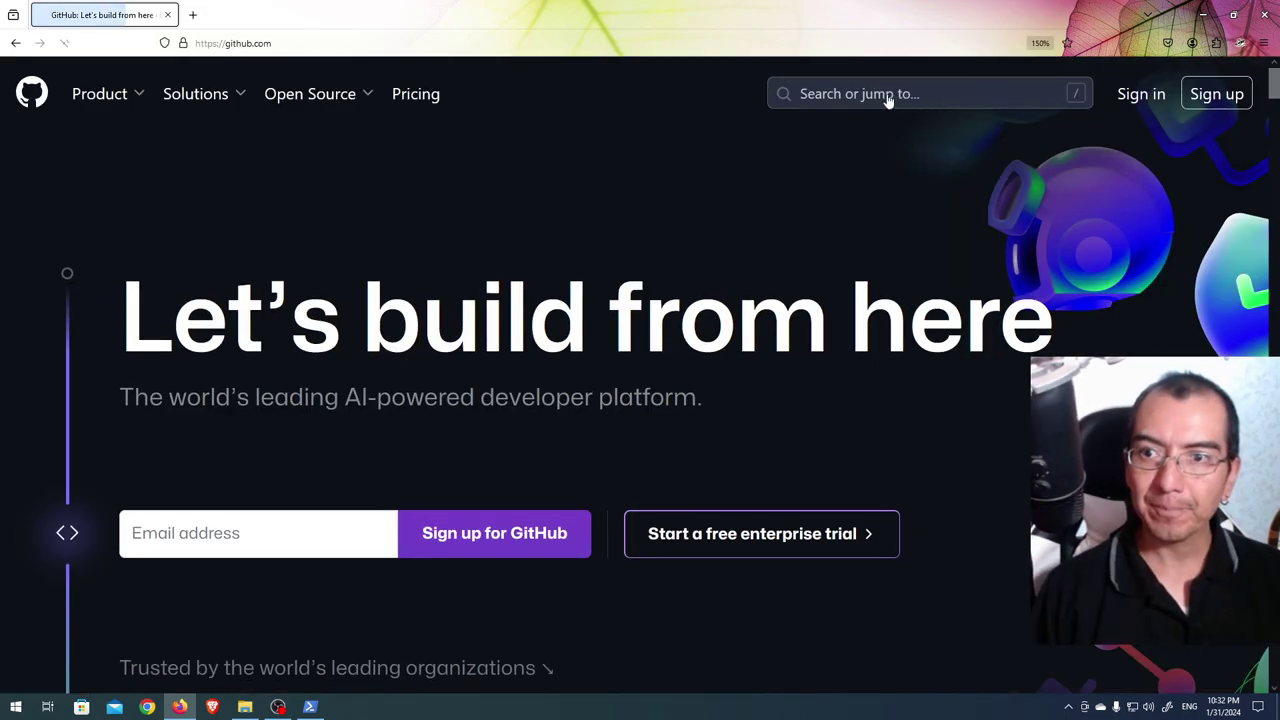
Search GitHub for "vina" and open the ccsb-scripps/AutoDock-Vina repository.
{"action": "left_click", "coordinate": [886, 94]}
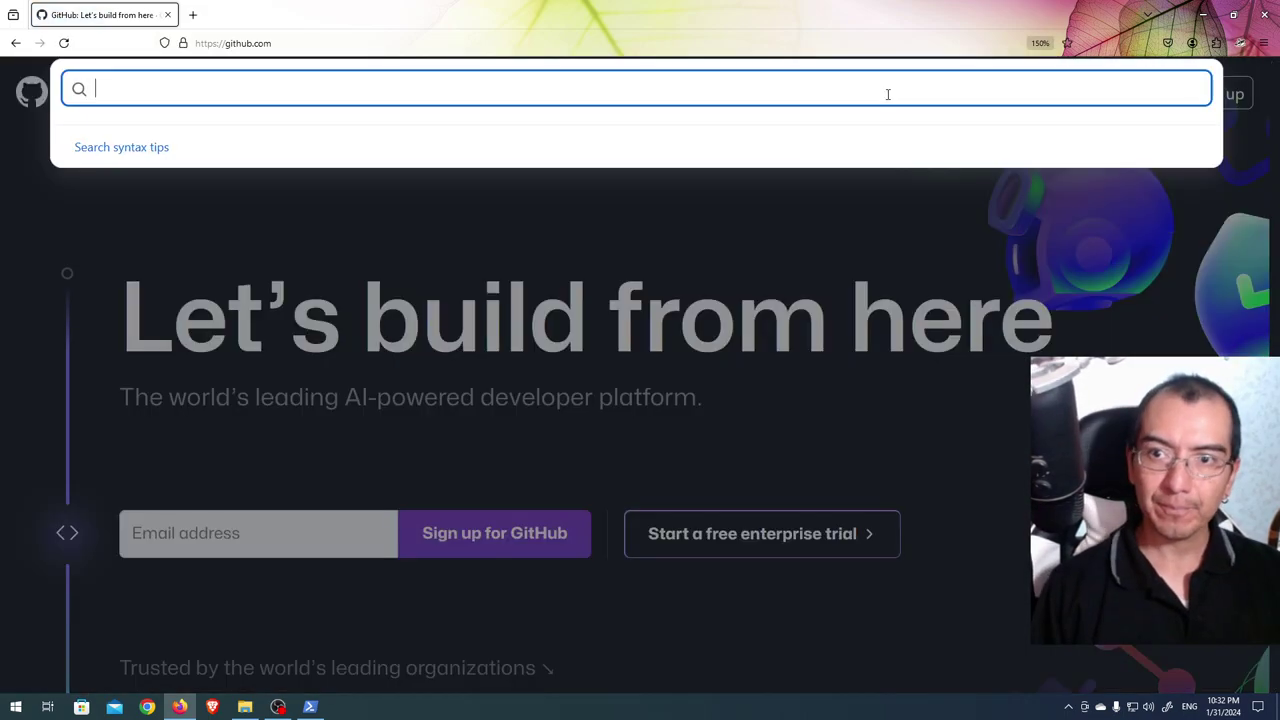
{"action": "type", "text": "vina"}
{"action": "key", "text": "Return"}
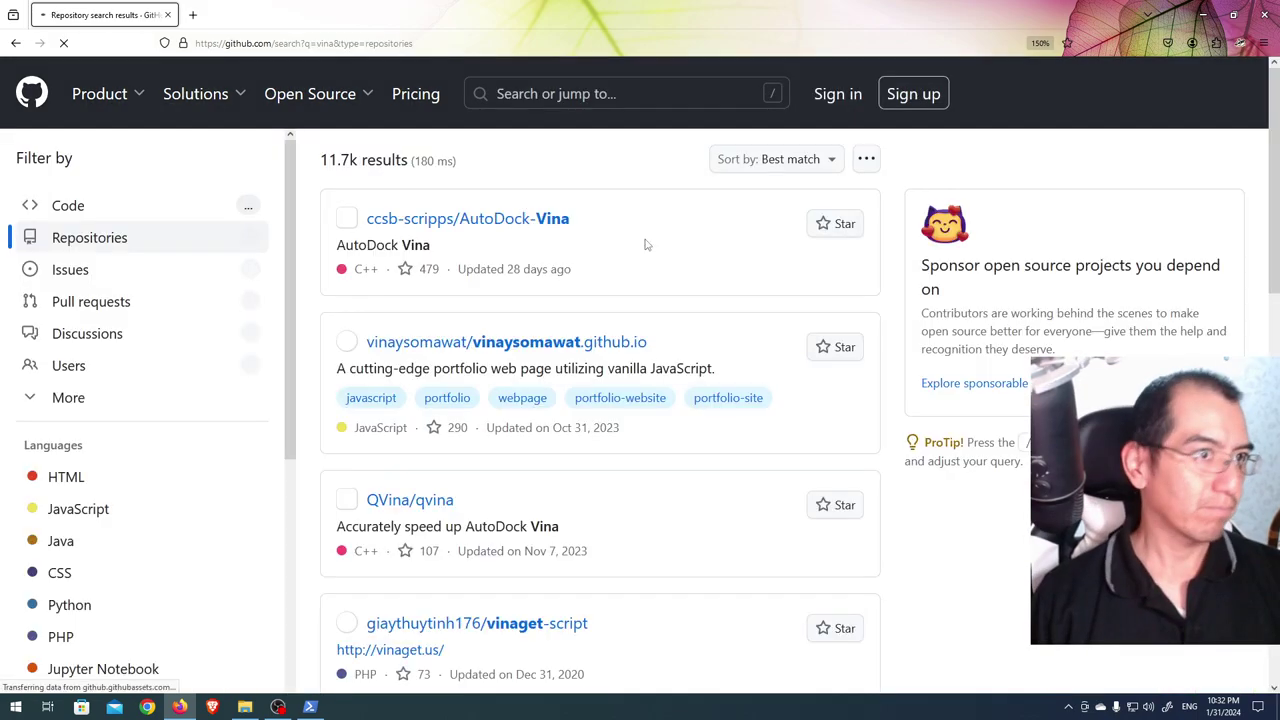
{"action": "left_click", "coordinate": [434, 222]}
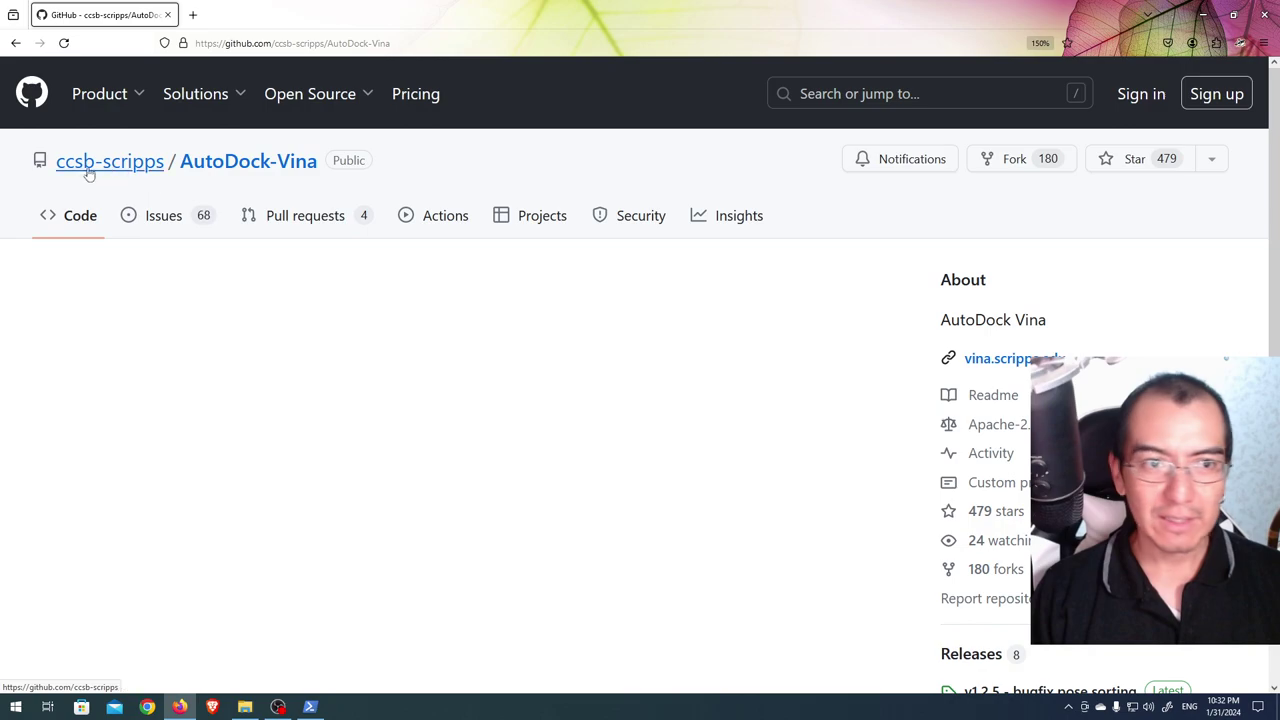
{"action": "mouse_move", "coordinate": [85, 172]}
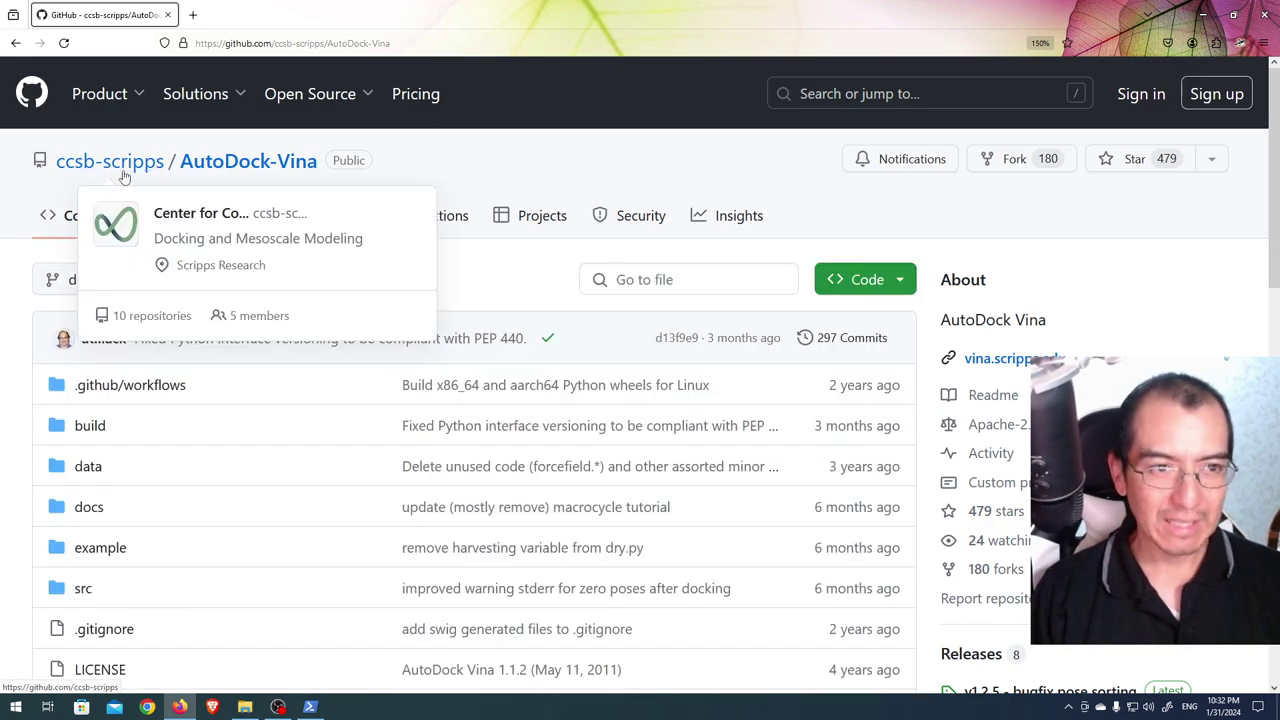
Open the repository's v1.2.5 release page and look through its downloadable assets.
{"action": "scroll", "coordinate": [1025, 382], "scroll_direction": "down", "scroll_amount": 3}
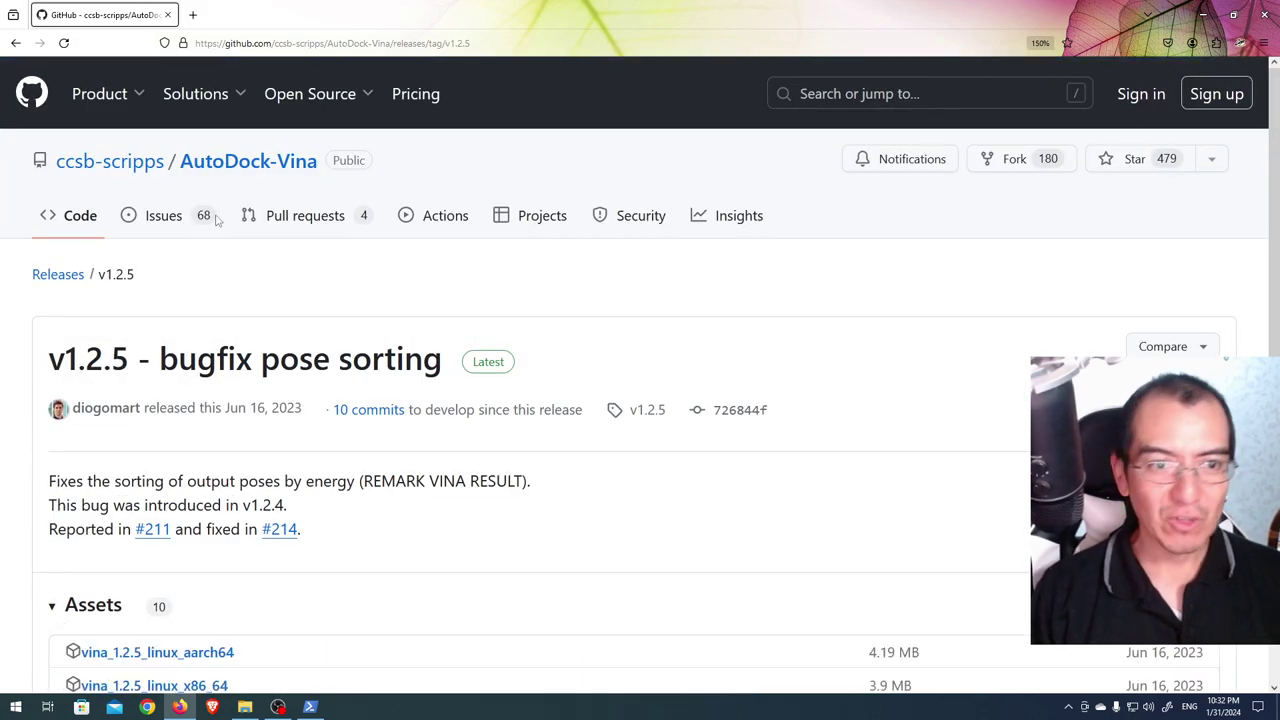
{"action": "left_click", "coordinate": [16, 43]}
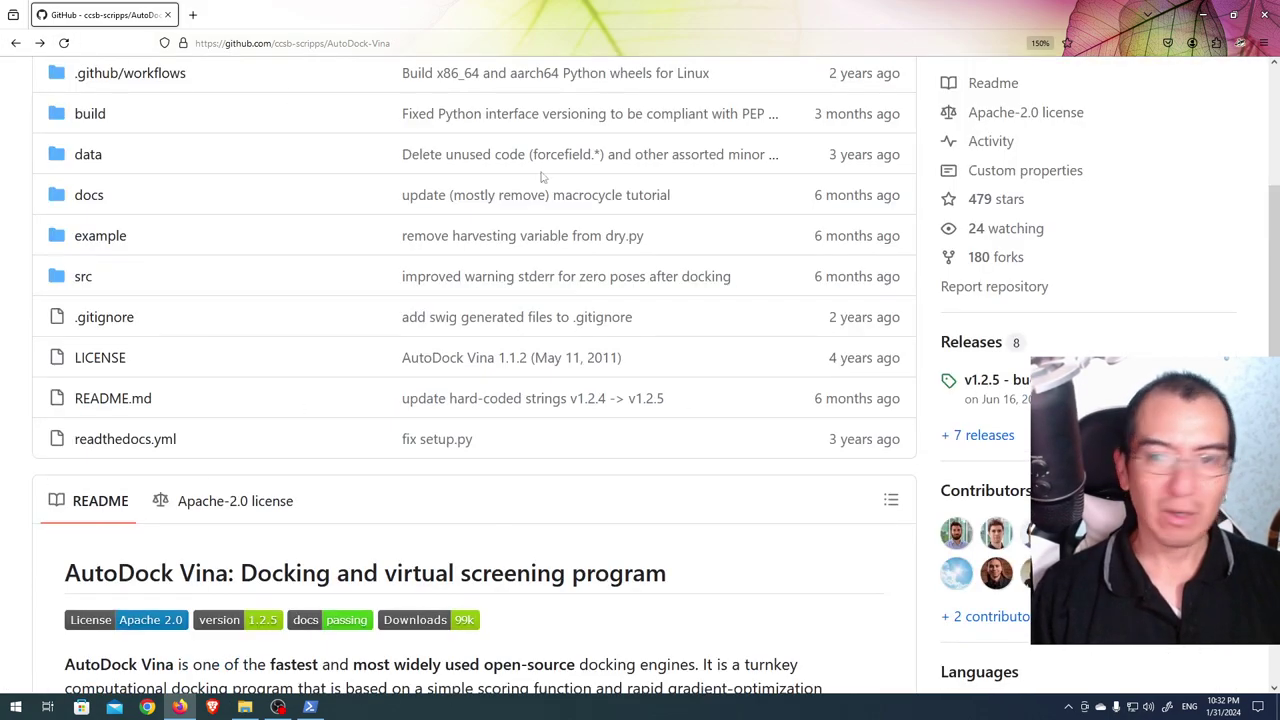
{"action": "left_click", "coordinate": [995, 380]}
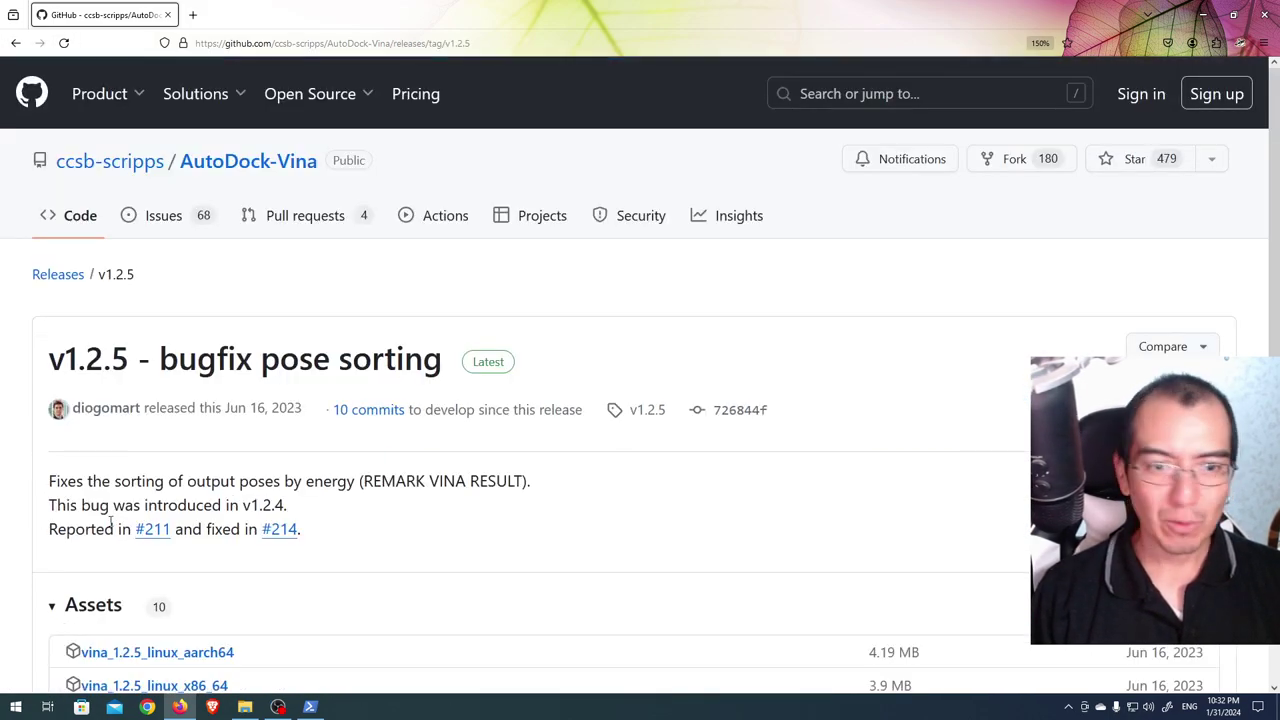
{"action": "scroll", "coordinate": [150, 440], "scroll_direction": "down", "scroll_amount": 3}
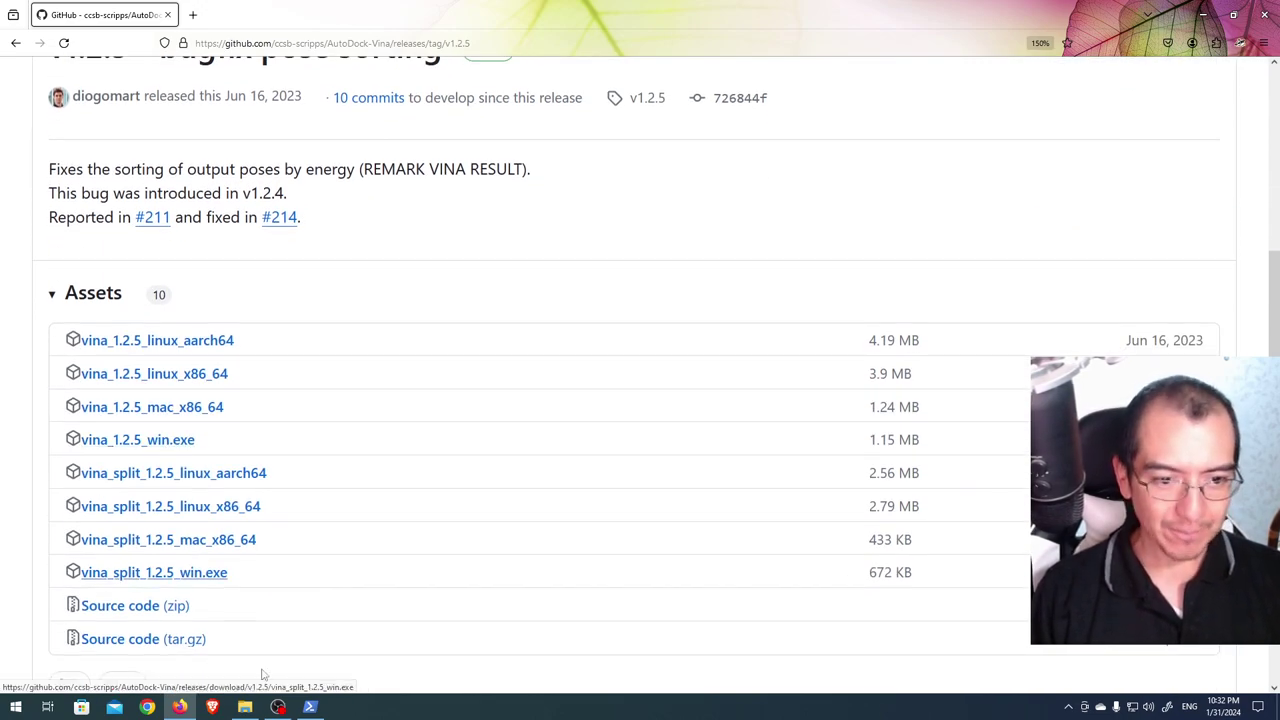
Switch to File Explorer and open the PHI-X-Eugenol project folder within KelvinDataBase\ByProject on the Namor (F:) drive.
{"action": "left_click", "coordinate": [244, 707]}
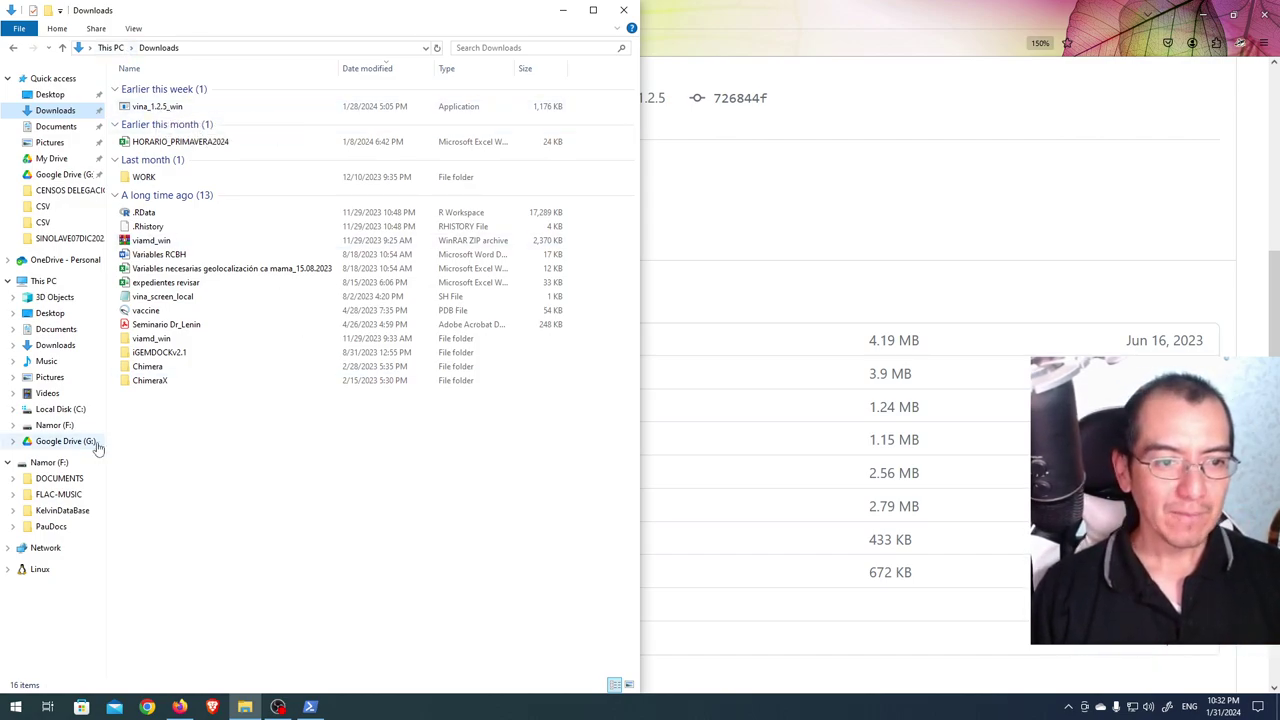
{"action": "left_click", "coordinate": [55, 425]}
{"action": "double_click", "coordinate": [162, 114]}
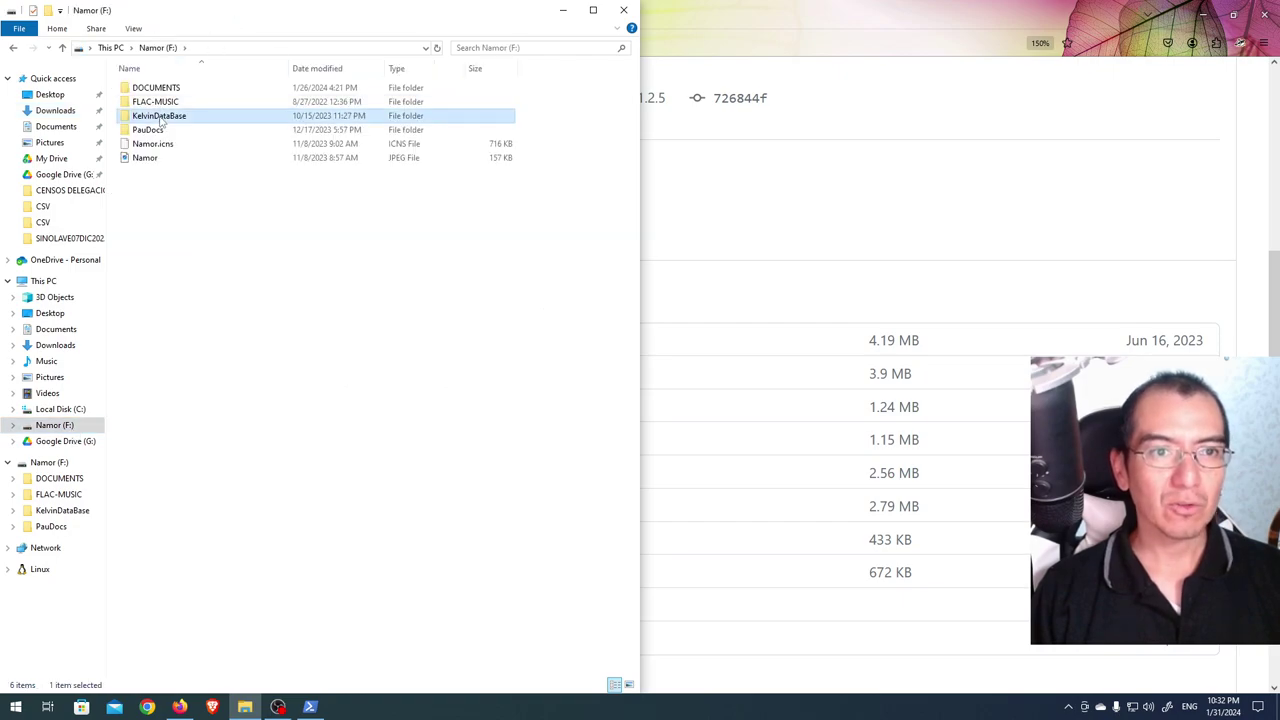
{"action": "left_click", "coordinate": [155, 90]}
{"action": "double_click", "coordinate": [157, 95]}
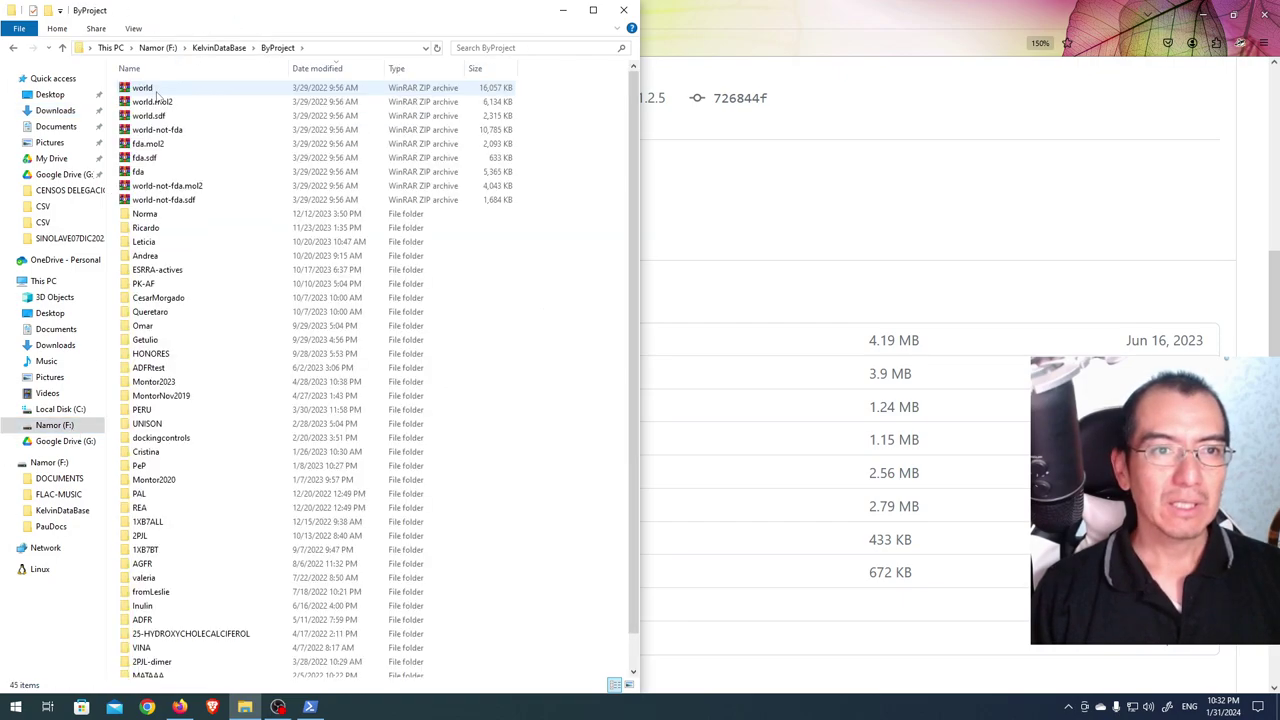
{"action": "double_click", "coordinate": [163, 210]}
{"action": "double_click", "coordinate": [163, 129]}
{"action": "double_click", "coordinate": [160, 101]}
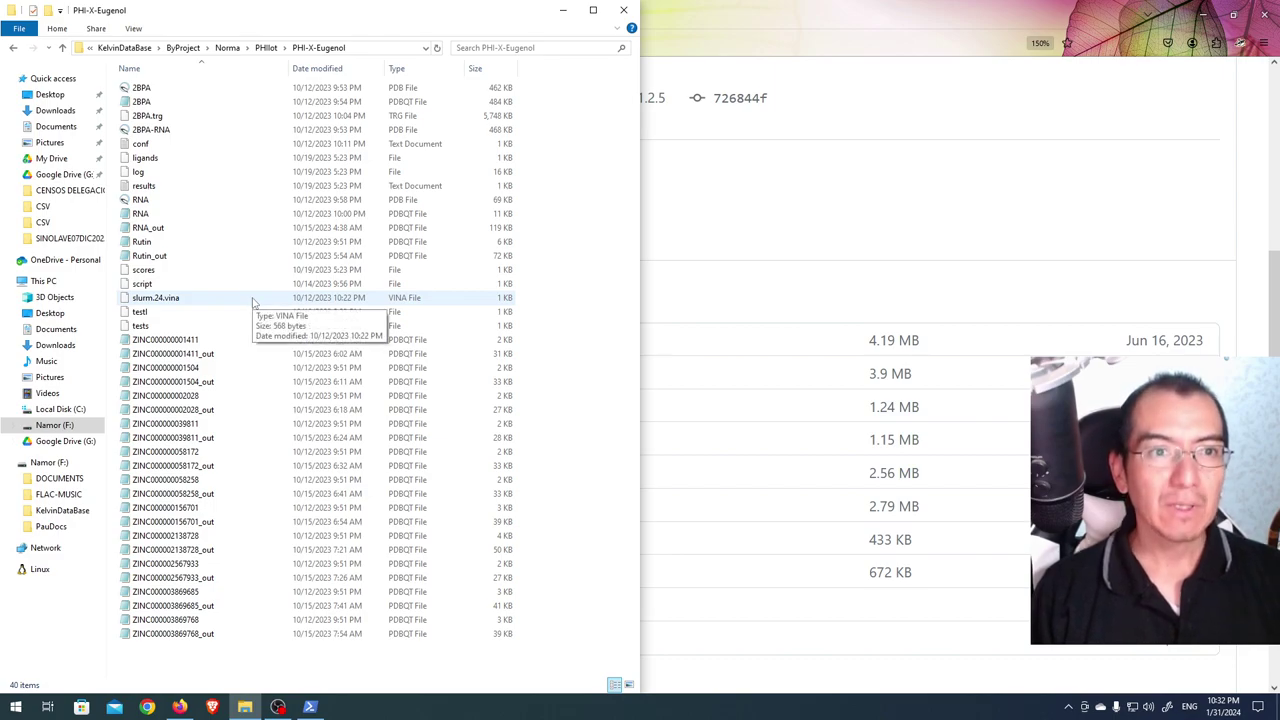
{"action": "left_click", "coordinate": [347, 68]}
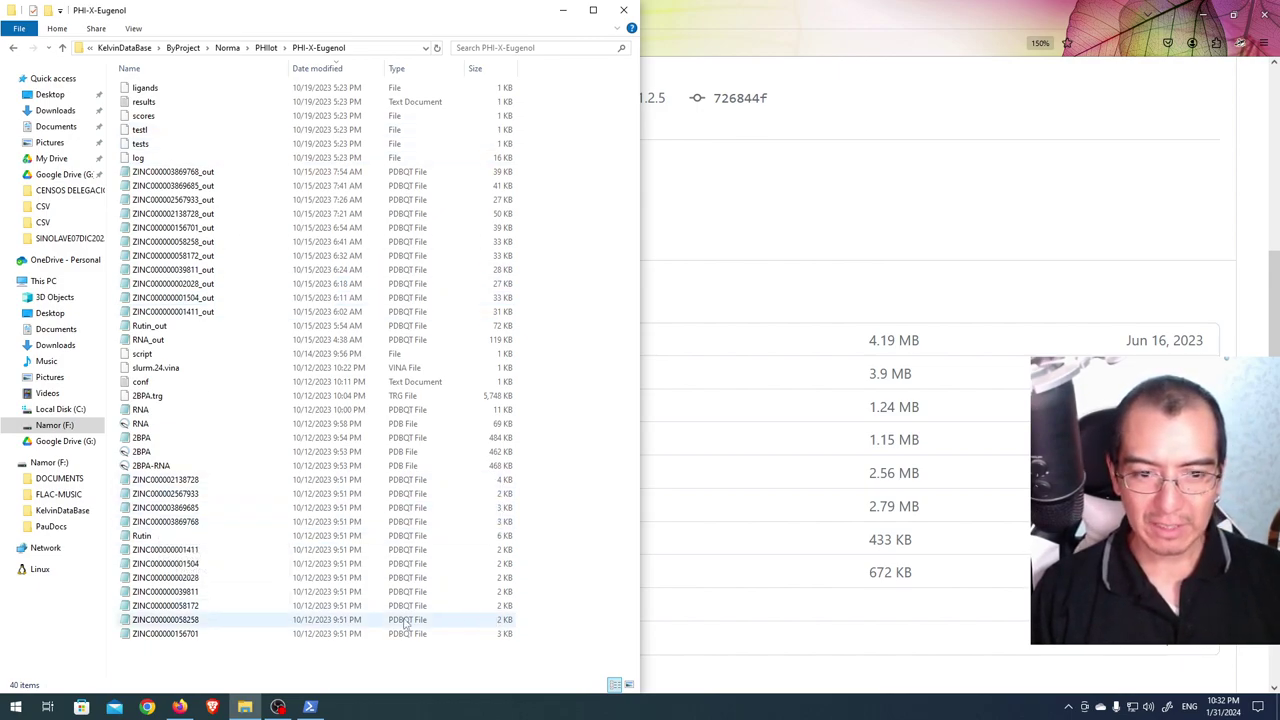
{"action": "left_click", "coordinate": [172, 621]}
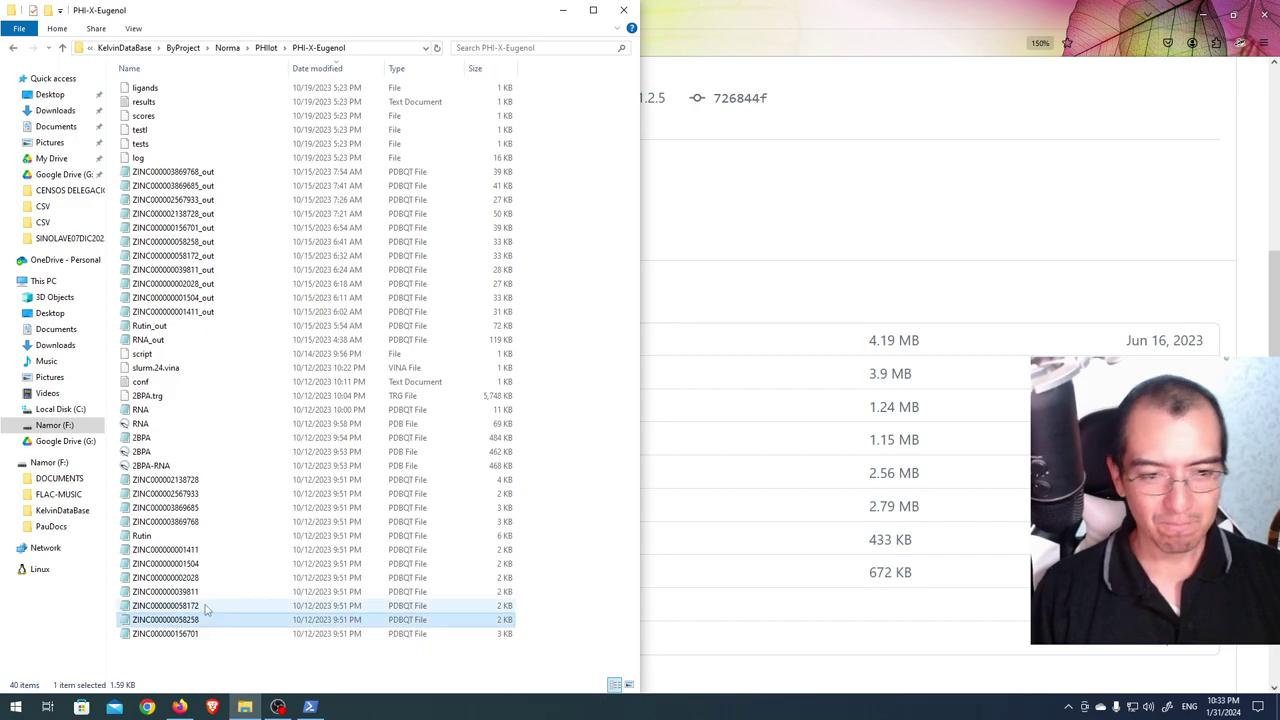
{"action": "left_click", "coordinate": [199, 594], "text": "shift"}
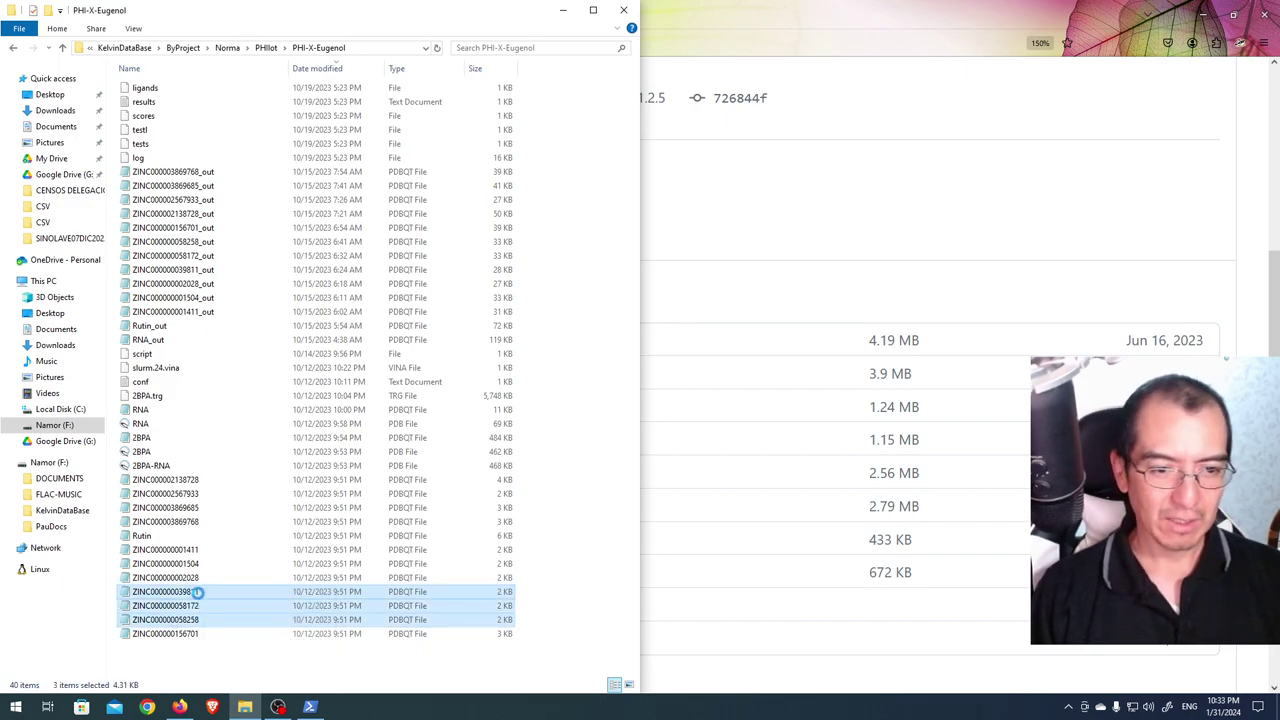
{"action": "right_click", "coordinate": [198, 594]}
{"action": "left_click", "coordinate": [249, 520]}
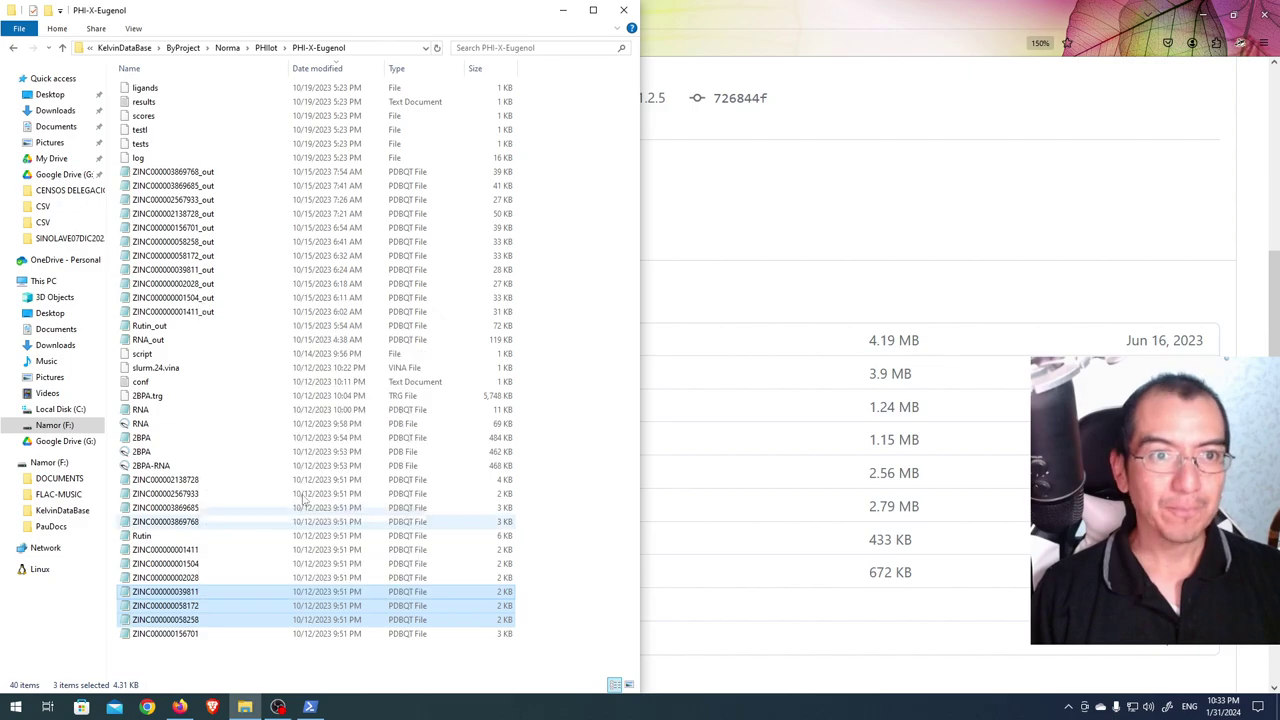
Create a folder named Test in Downloads, using a second File Explorer window.
{"action": "right_click", "coordinate": [244, 707]}
{"action": "left_click", "coordinate": [240, 354]}
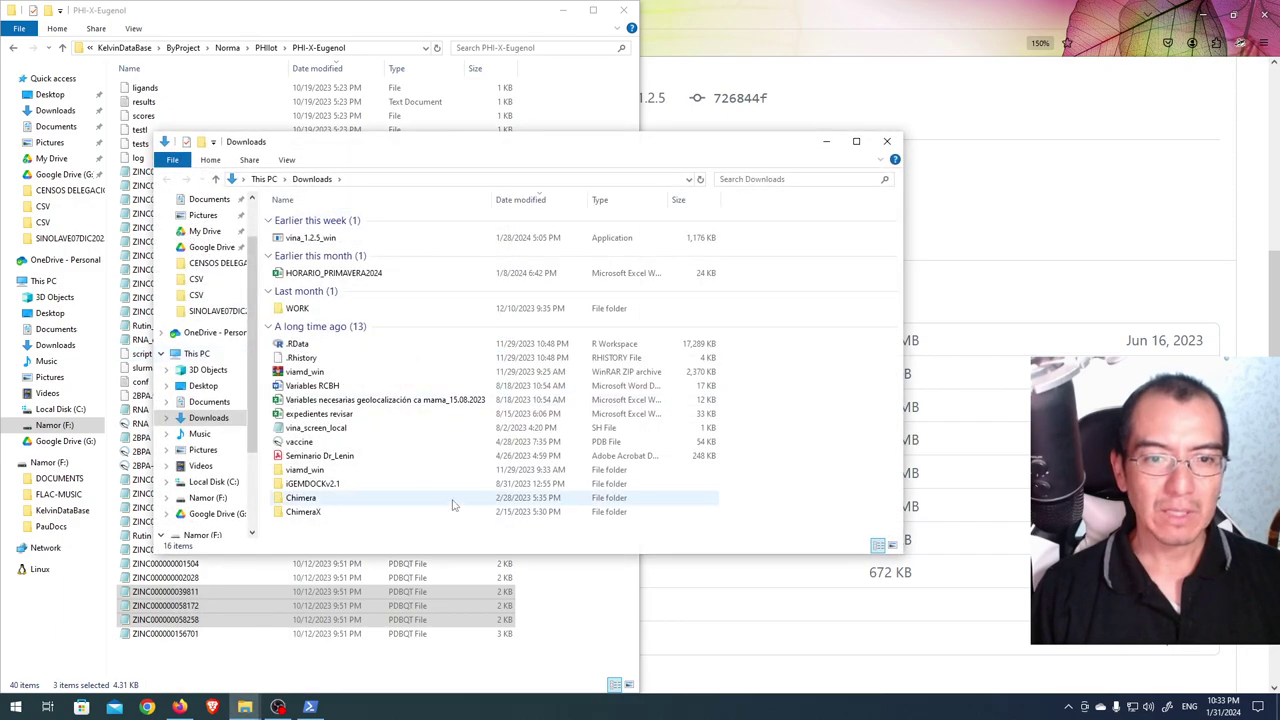
{"action": "right_click", "coordinate": [385, 533]}
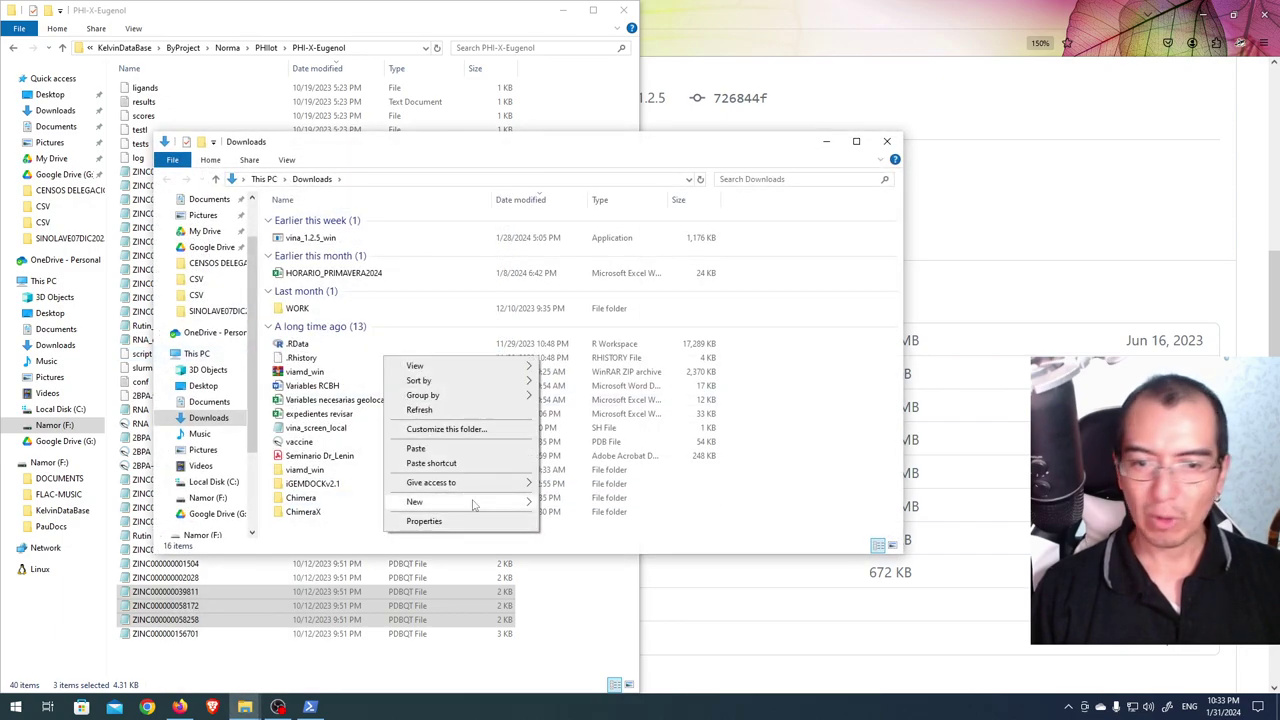
{"action": "mouse_move", "coordinate": [474, 505]}
{"action": "left_click", "coordinate": [620, 200]}
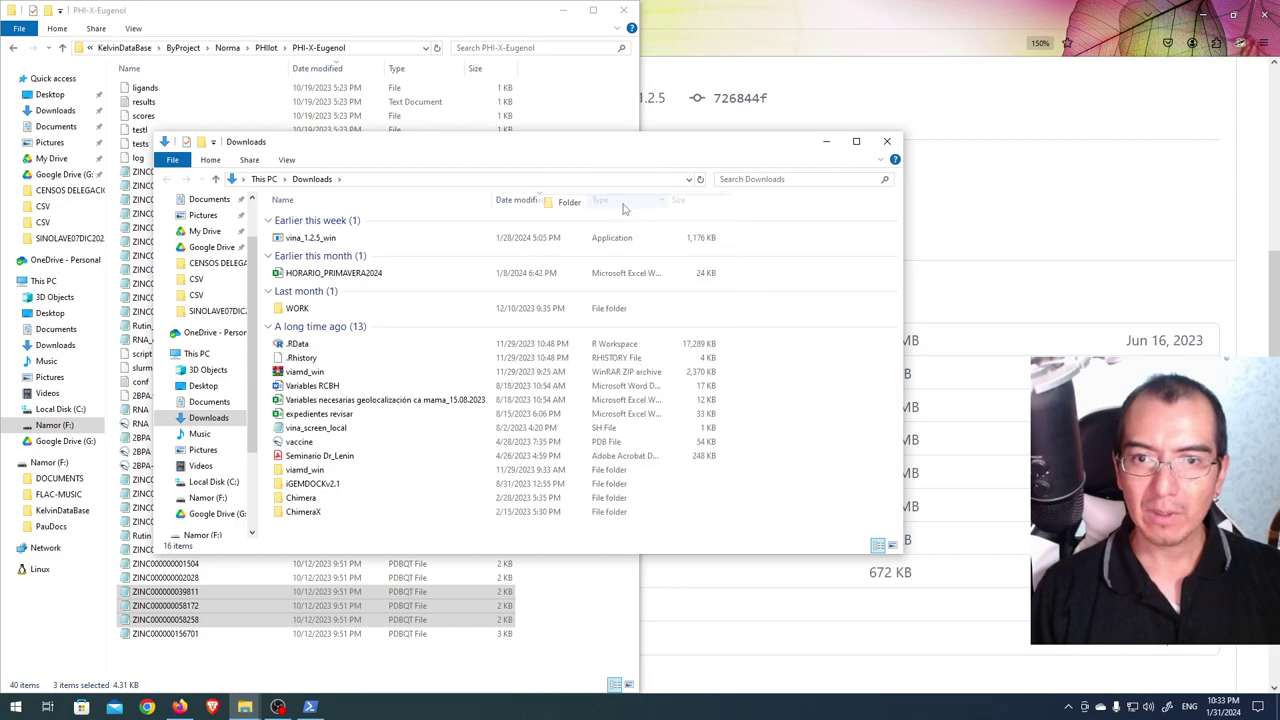
{"action": "type", "text": "Test"}
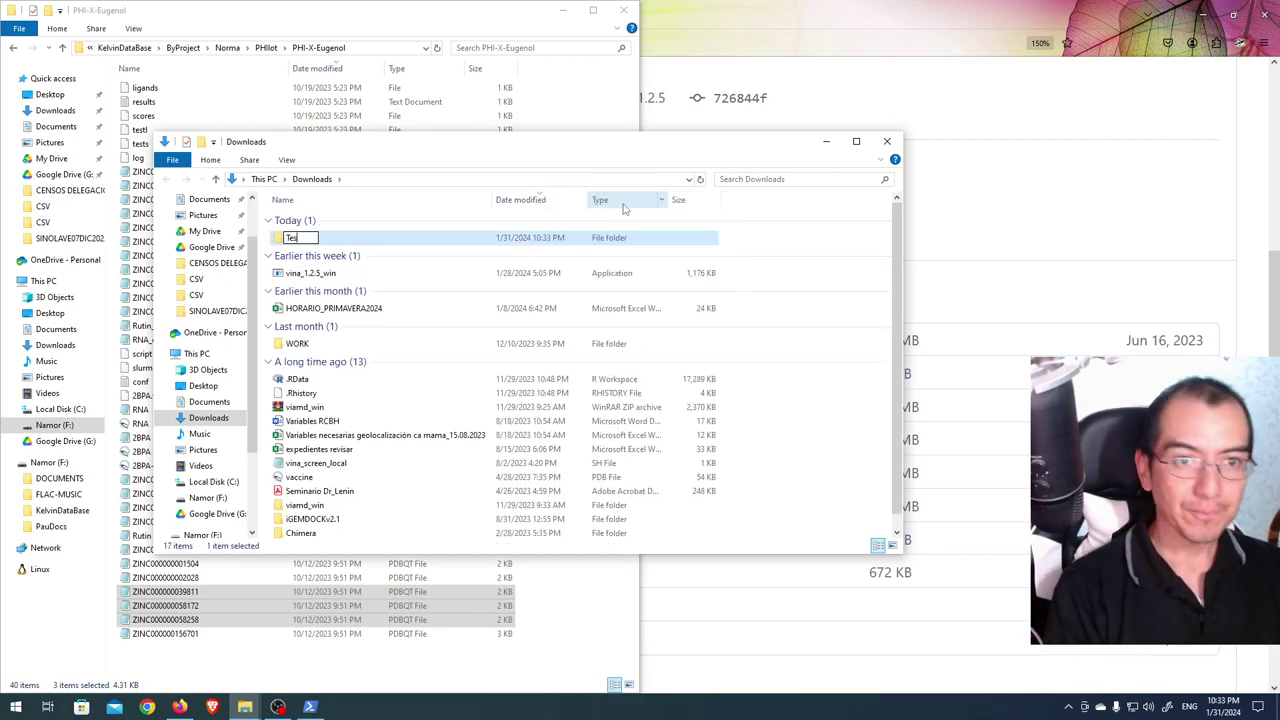
{"action": "key", "text": "Return"}
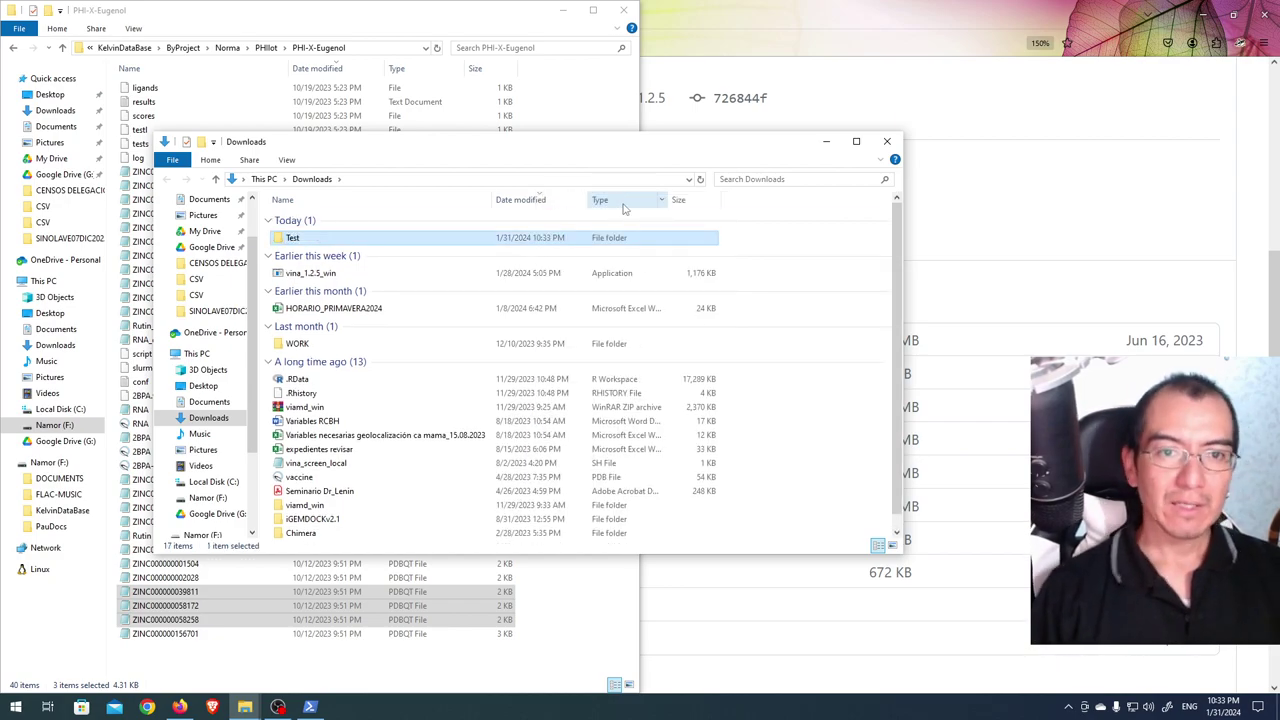
Paste the three copied ligand files into the Test folder and move its window aside.
{"action": "double_click", "coordinate": [387, 238]}
{"action": "right_click", "coordinate": [386, 236]}
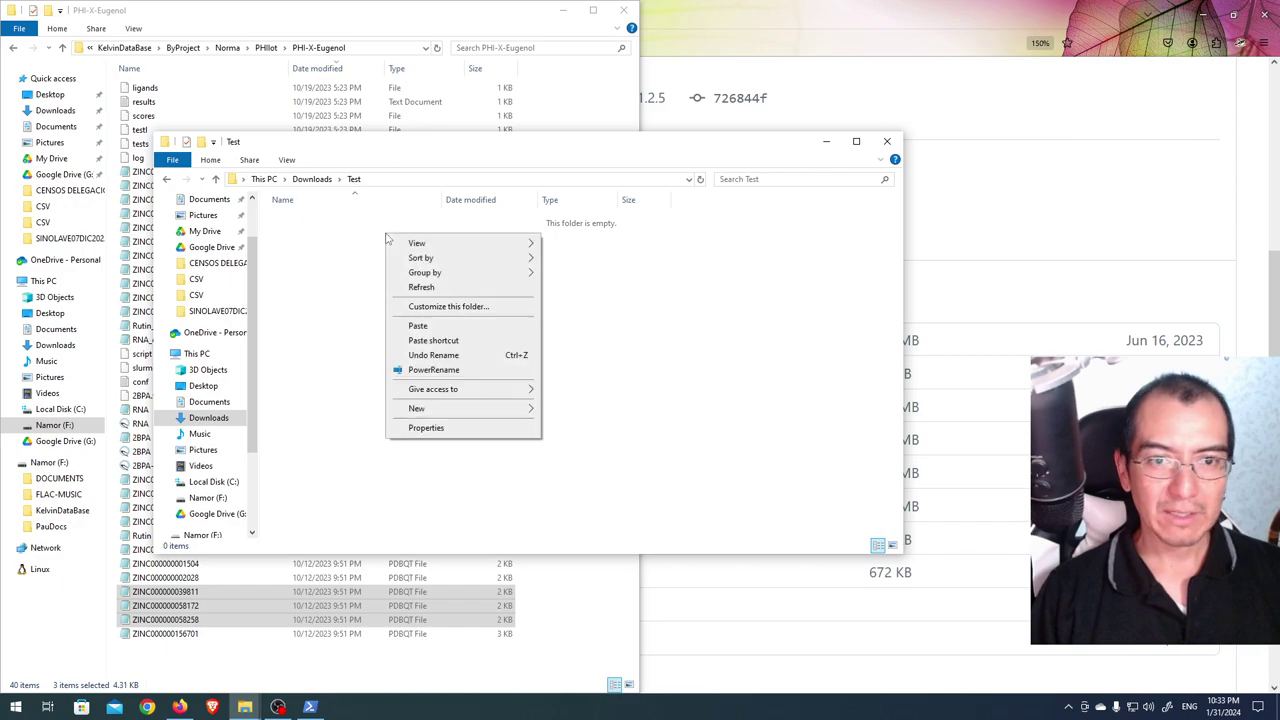
{"action": "left_click", "coordinate": [433, 328]}
{"action": "left_click_drag", "start_coordinate": [488, 138], "coordinate": [731, 146]}
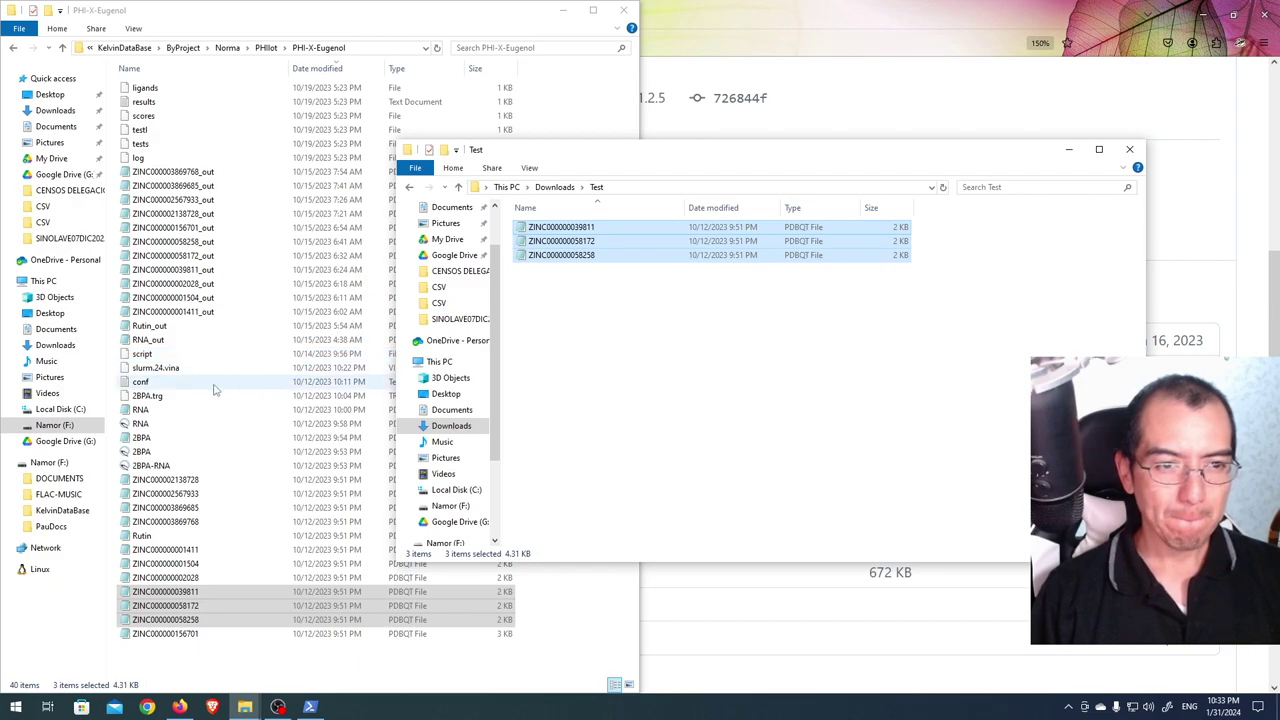
Copy the conf text file from PHI-X-Eugenol into the Test folder.
{"action": "left_click", "coordinate": [181, 390]}
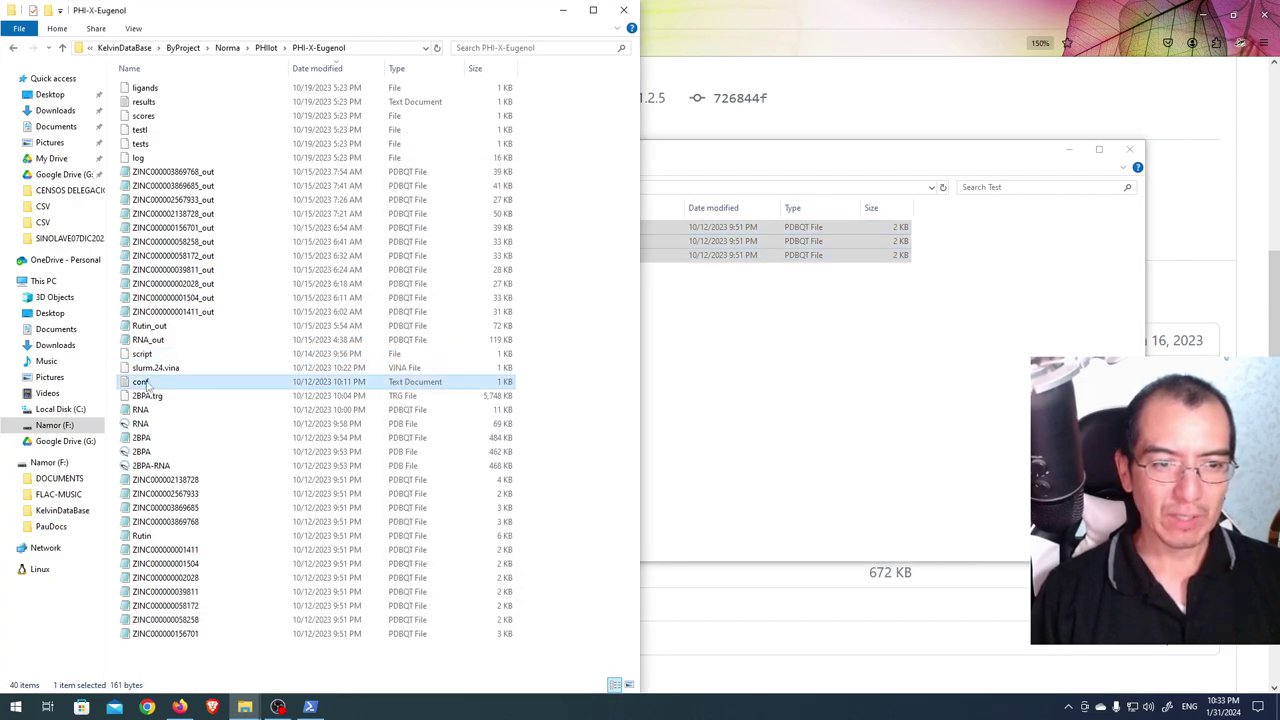
{"action": "right_click", "coordinate": [148, 388]}
{"action": "left_click", "coordinate": [185, 301]}
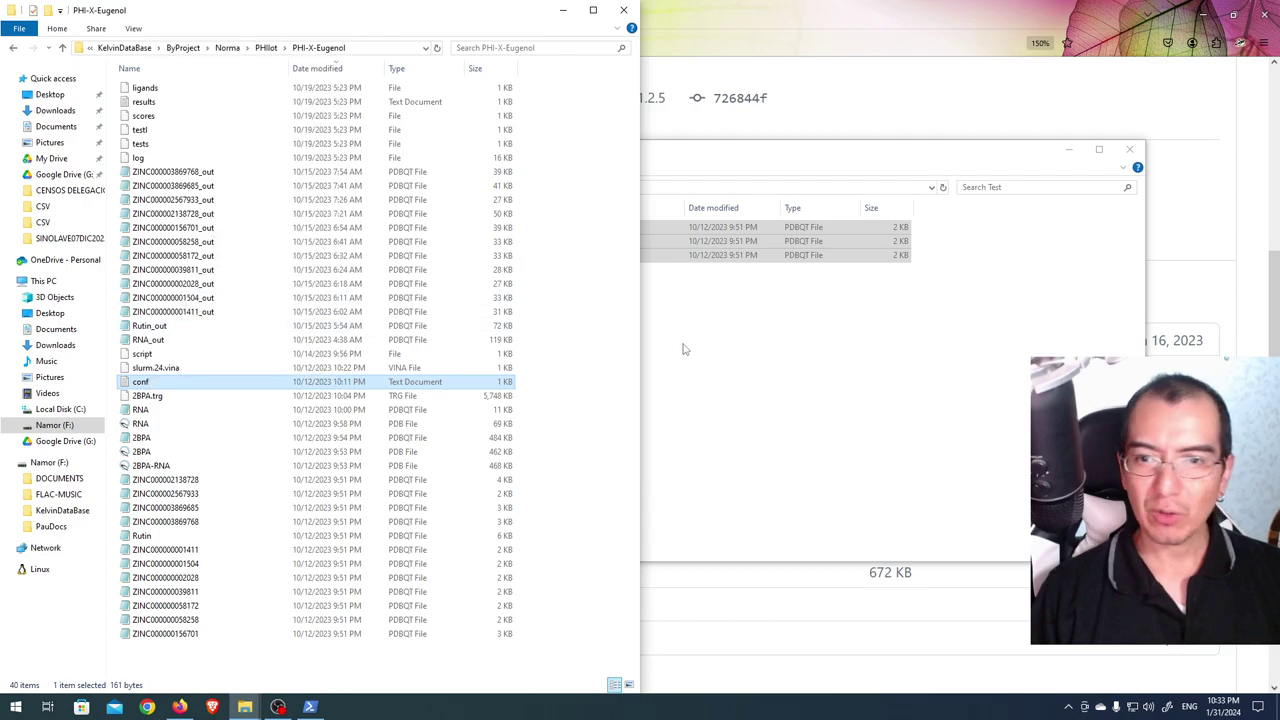
{"action": "right_click", "coordinate": [685, 346]}
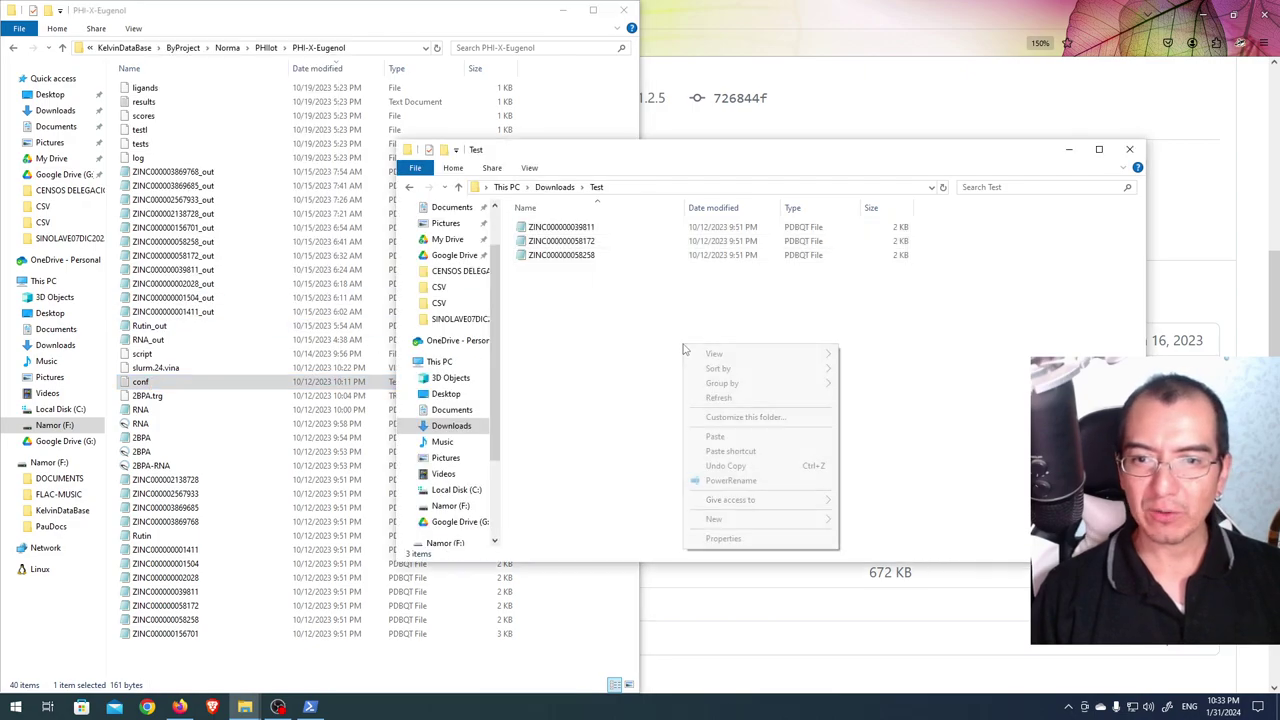
{"action": "left_click", "coordinate": [715, 436]}
Set exhaustiveness to 50 in the Test folder's conf file and save it.
{"action": "double_click", "coordinate": [558, 229]}
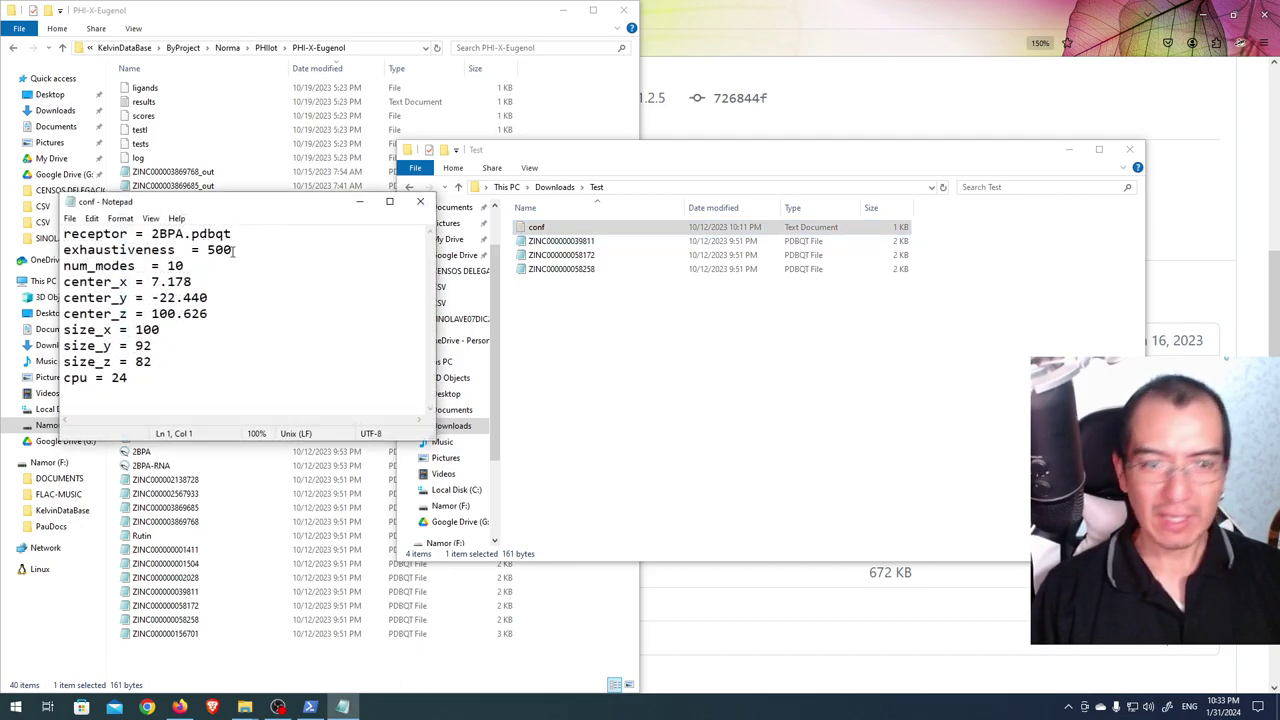
{"action": "key", "text": "BackSpace"}
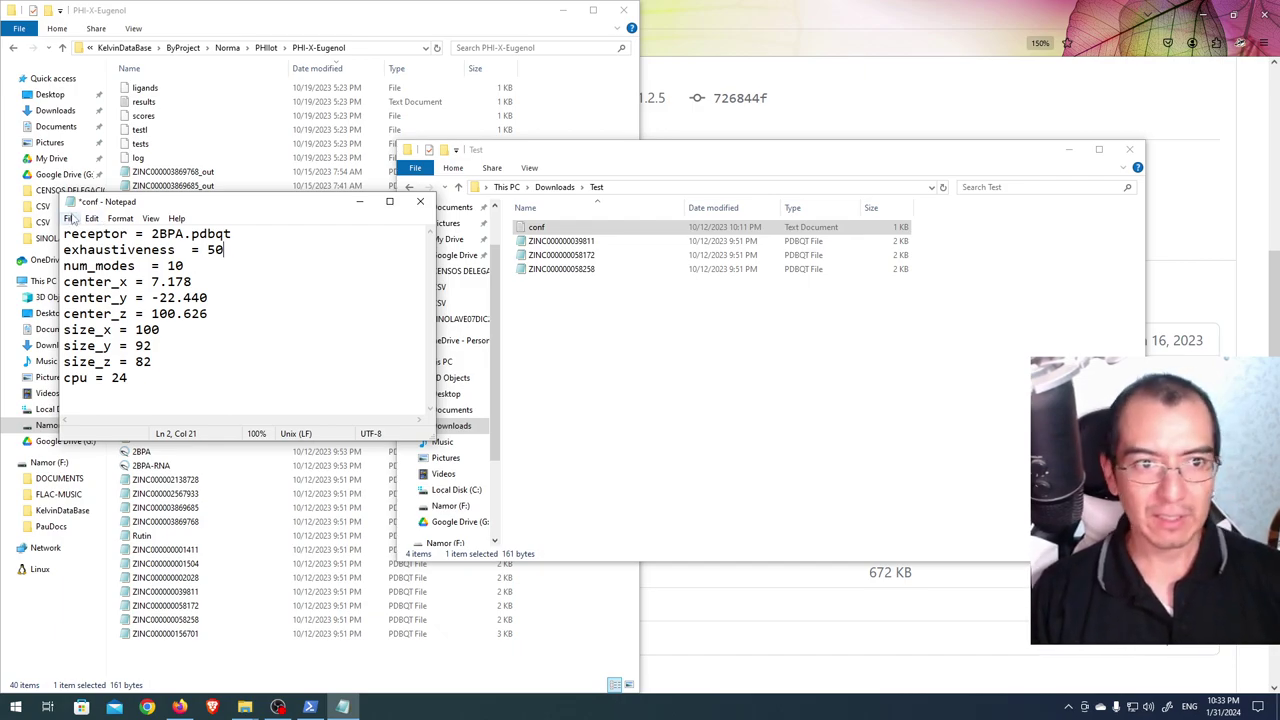
{"action": "left_click", "coordinate": [70, 218]}
{"action": "left_click", "coordinate": [89, 277]}
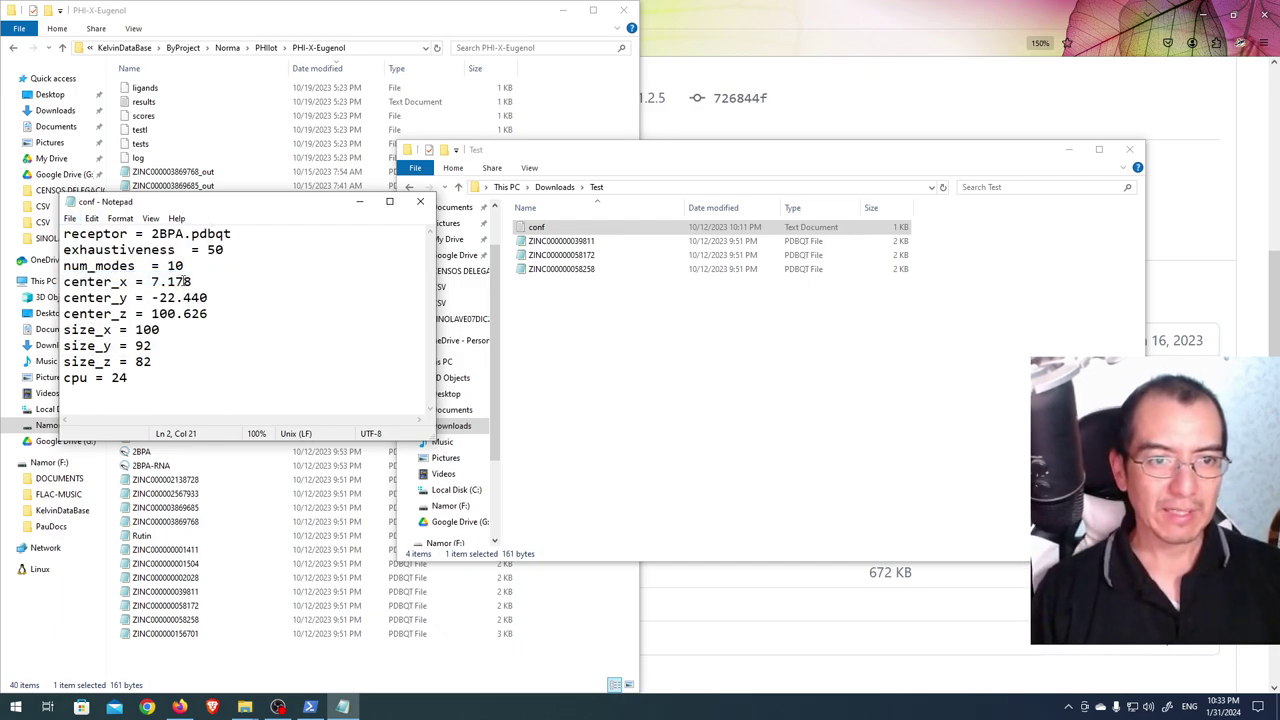
Check the processor's core count in Task Manager's CPU performance view, then close Task Manager.
{"action": "left_click", "coordinate": [137, 383]}
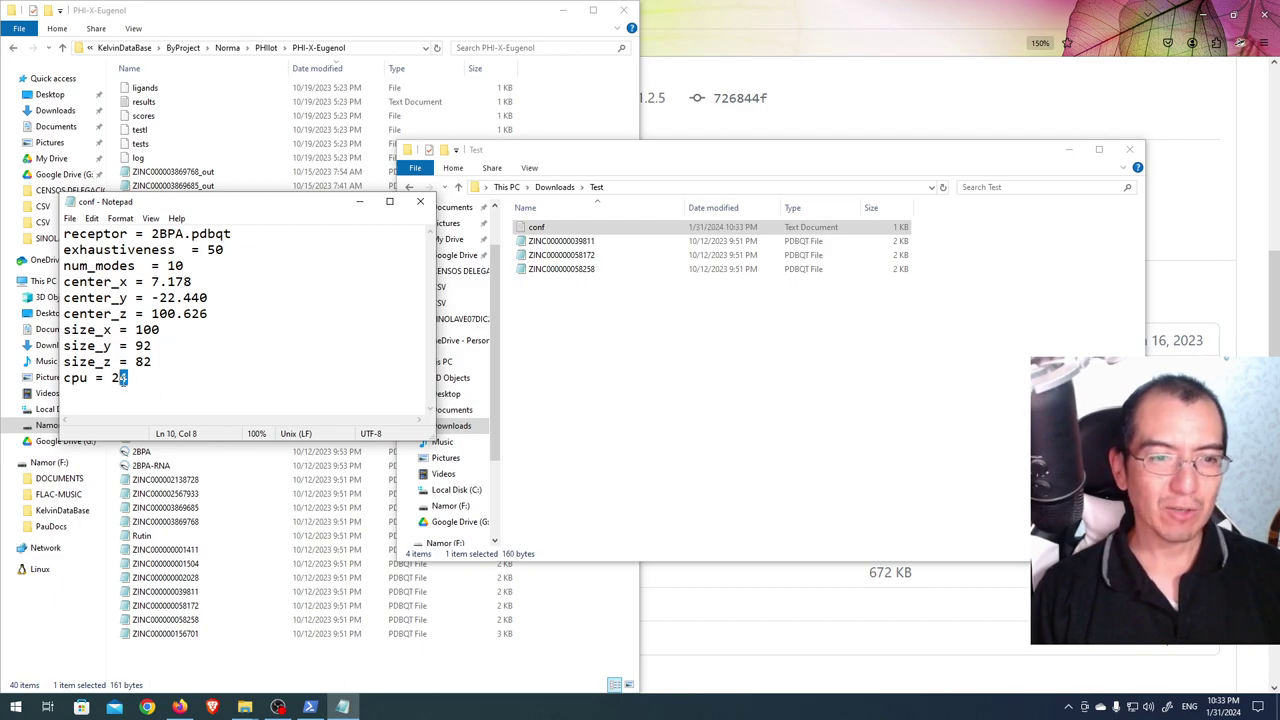
{"action": "right_click", "coordinate": [783, 716]}
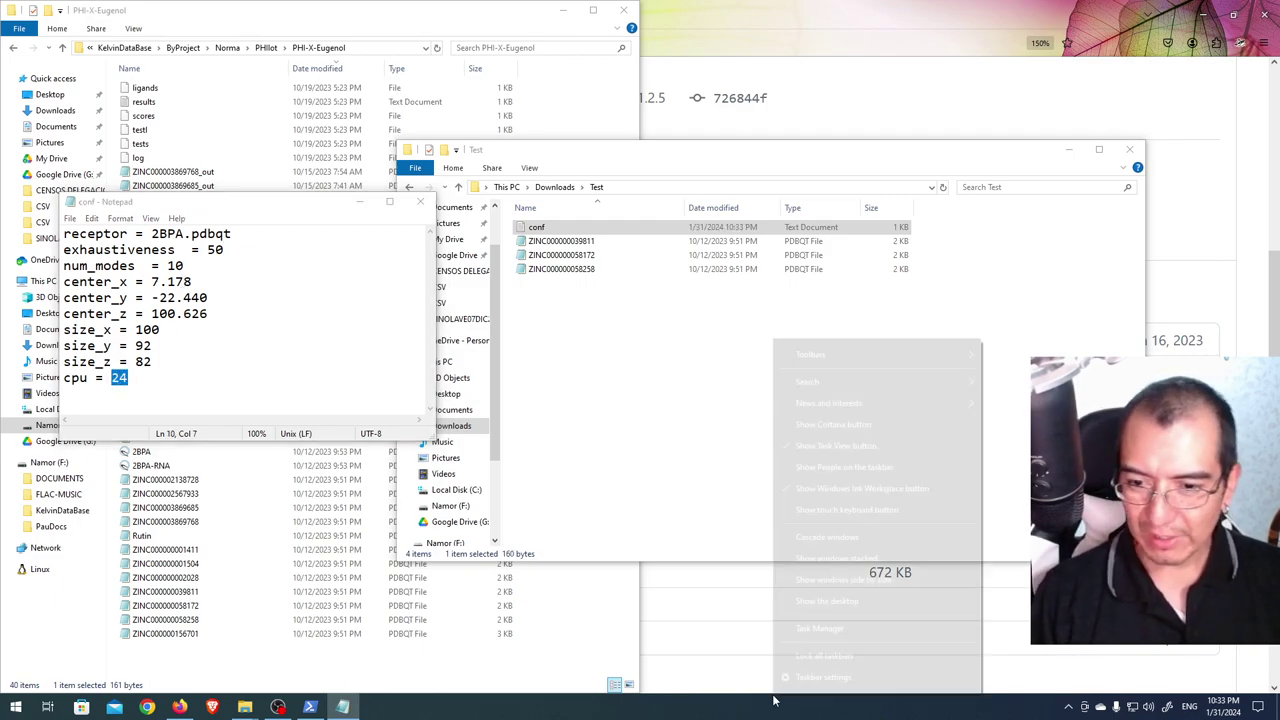
{"action": "left_click", "coordinate": [822, 634]}
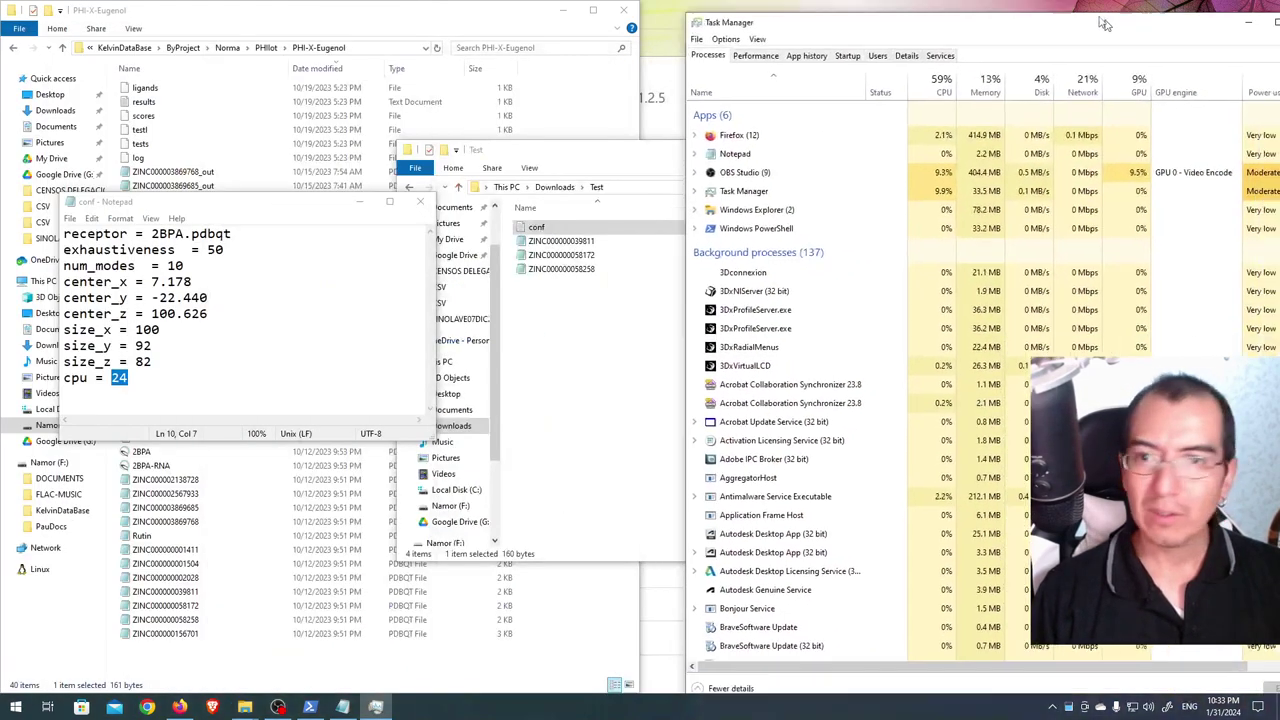
{"action": "left_click", "coordinate": [688, 43]}
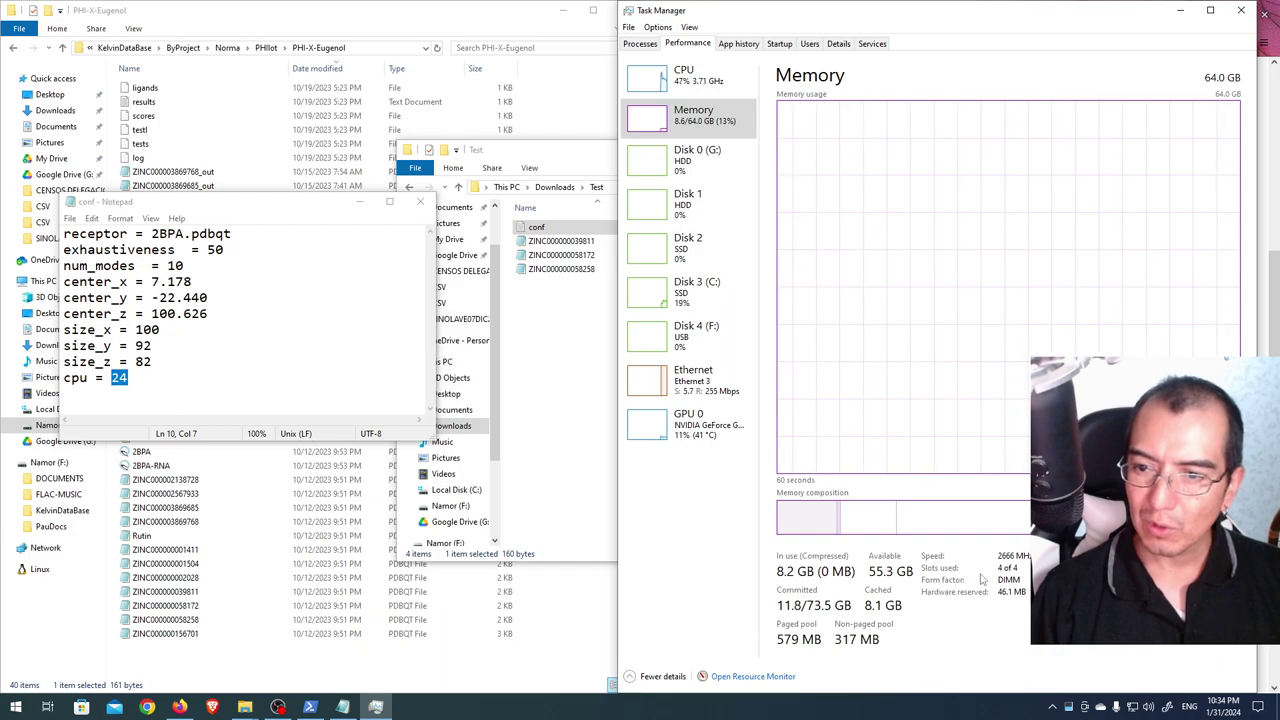
{"action": "key", "text": "Up"}
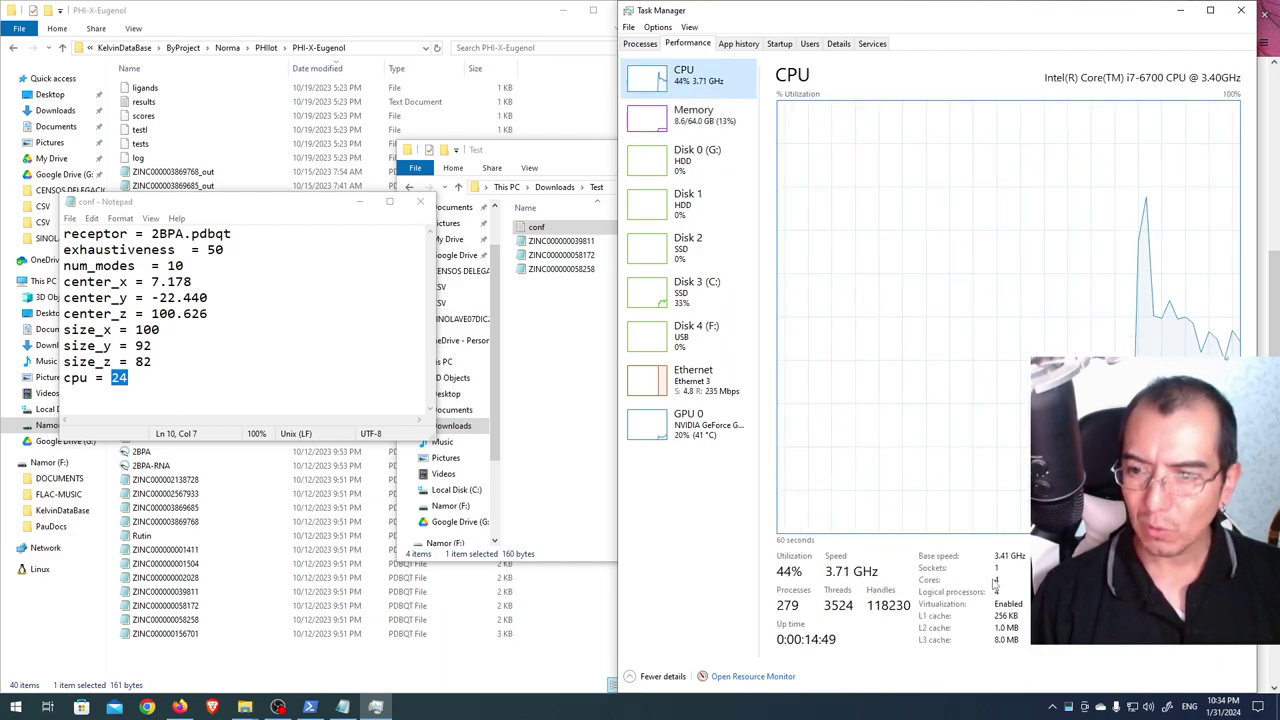
{"action": "left_click", "coordinate": [1241, 10]}
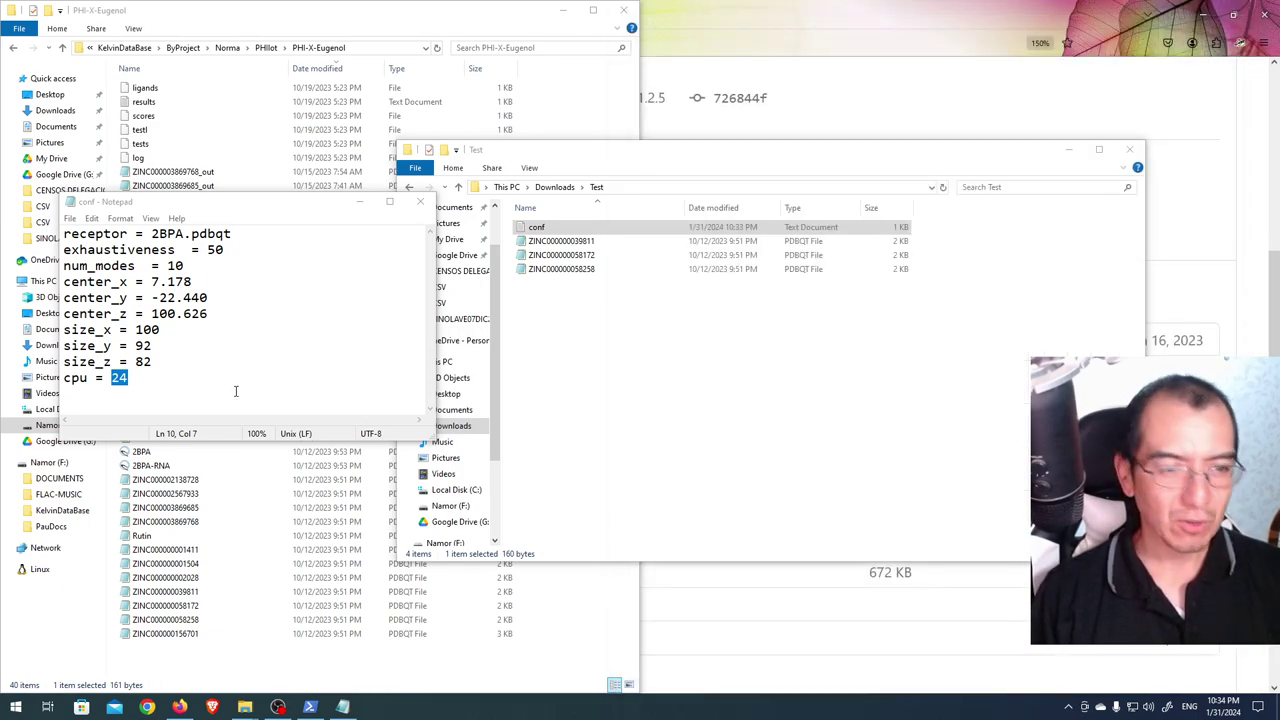
Set cpu to 2 in the Test folder's conf file, save it and close the file.
{"action": "left_click", "coordinate": [192, 377]}
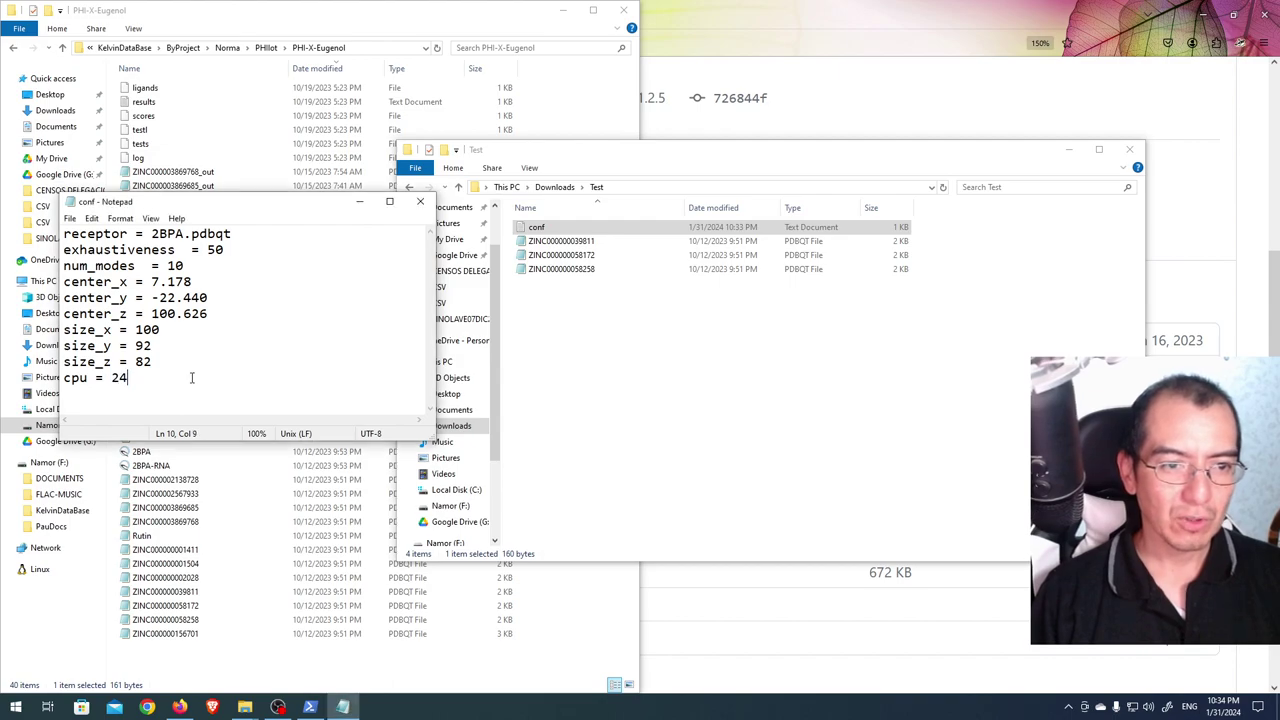
{"action": "key", "text": "BackSpace"}
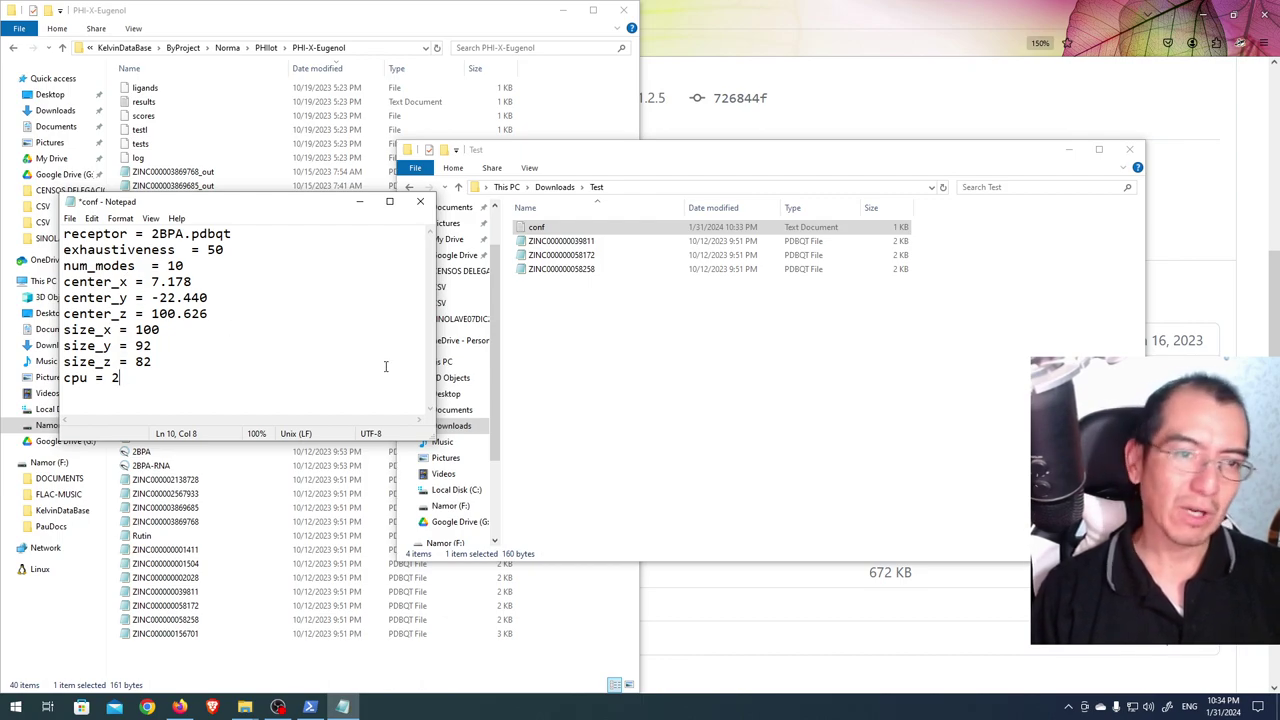
{"action": "left_click", "coordinate": [70, 218]}
{"action": "left_click", "coordinate": [92, 282]}
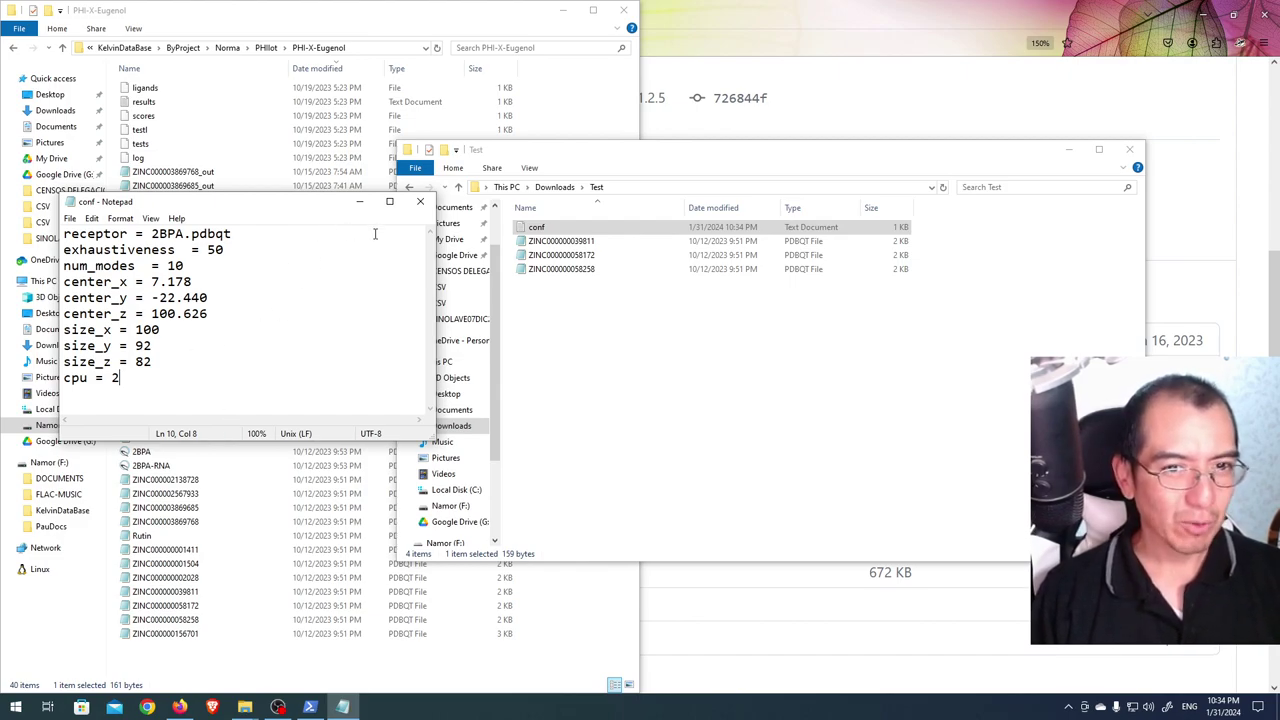
{"action": "left_click", "coordinate": [420, 202]}
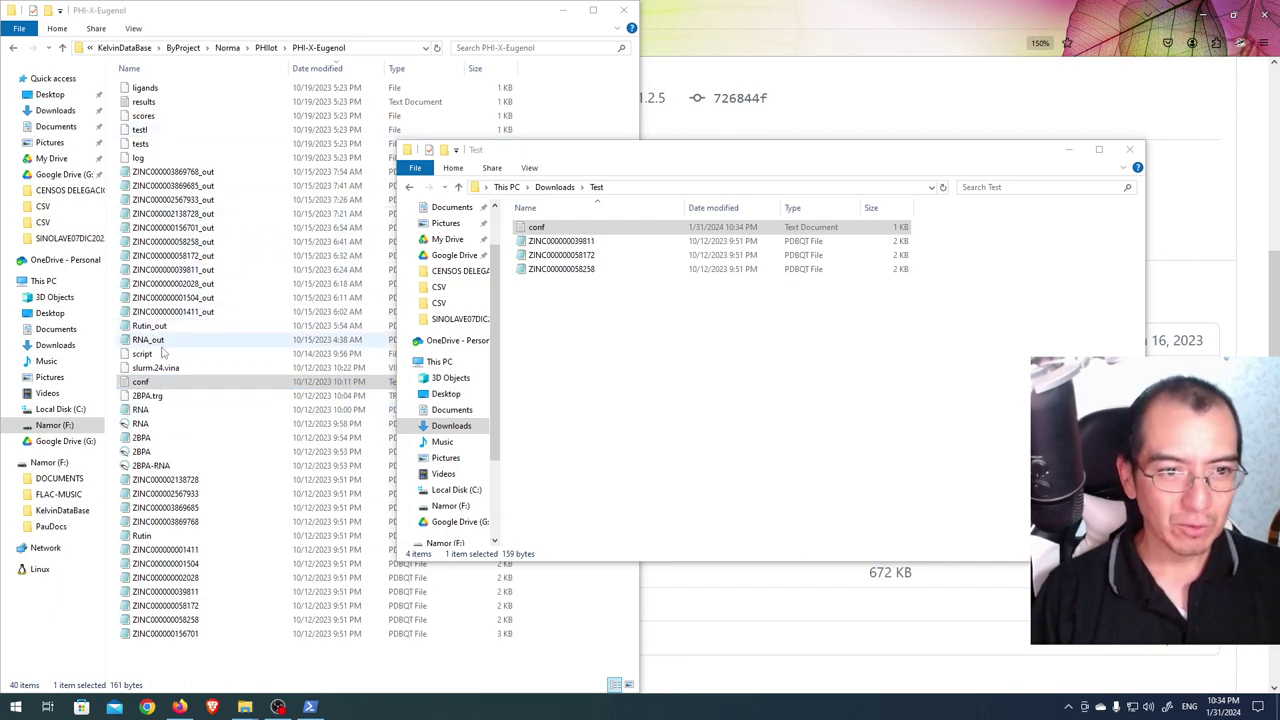
Copy the 2BPA PDBQT receptor file from PHI-X-Eugenol into the Test folder.
{"action": "left_click", "coordinate": [150, 451]}
{"action": "left_click", "coordinate": [236, 440]}
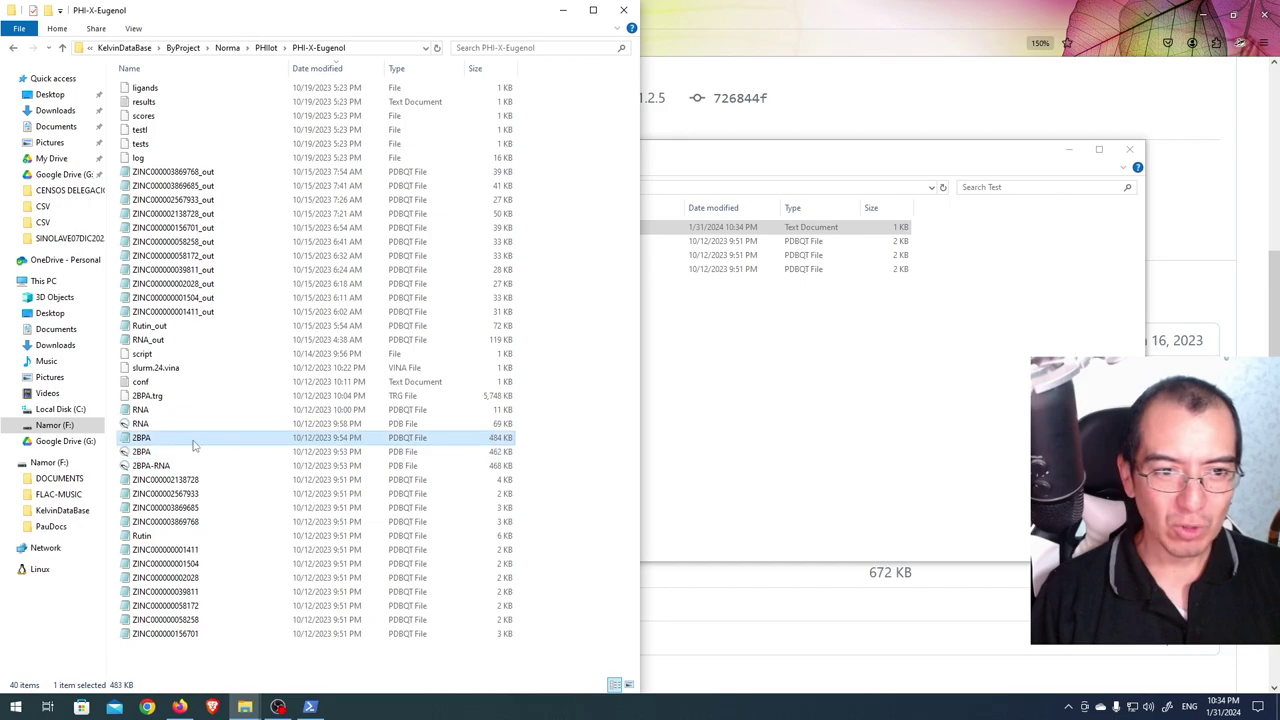
{"action": "right_click", "coordinate": [193, 445]}
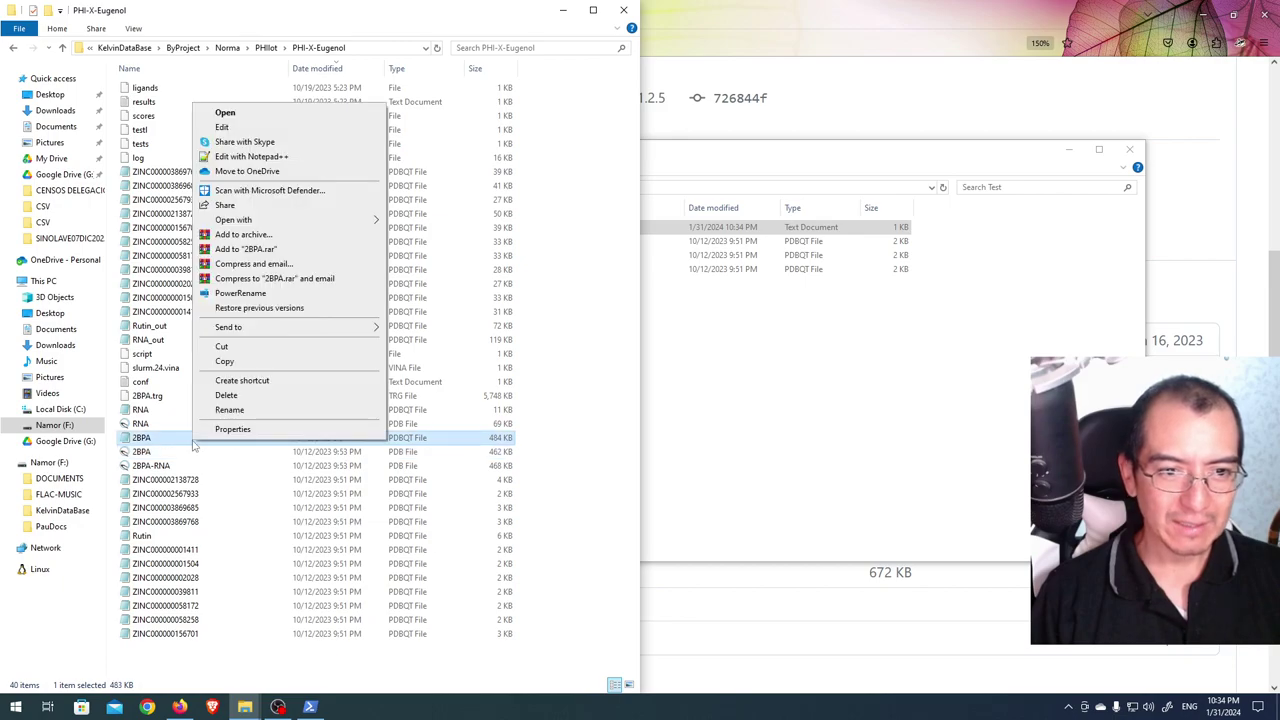
{"action": "left_click", "coordinate": [230, 360]}
{"action": "left_click", "coordinate": [871, 367]}
{"action": "right_click", "coordinate": [770, 367]}
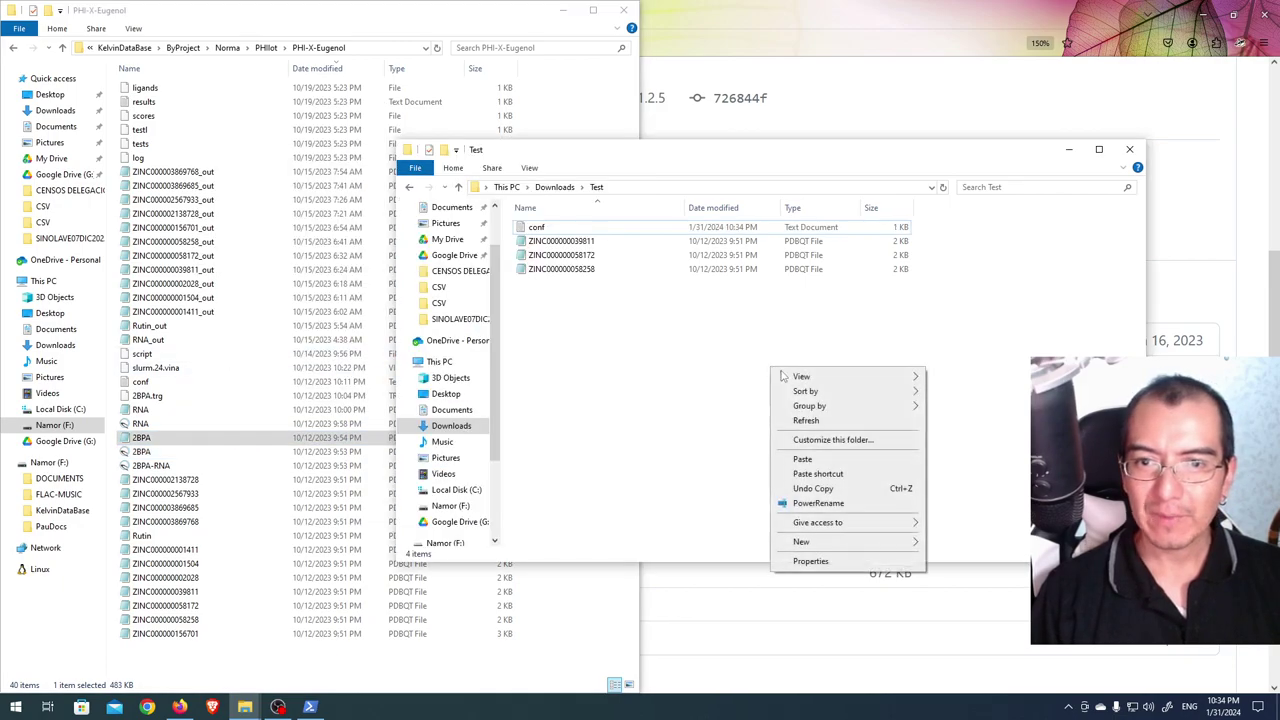
{"action": "left_click", "coordinate": [800, 464]}
Open the script file from PHI-X-Eugenol in Notepad++, decline updates permanently, and widen the window to show the full vina command.
{"action": "left_click", "coordinate": [156, 367]}
{"action": "left_click", "coordinate": [142, 354], "text": "shift"}
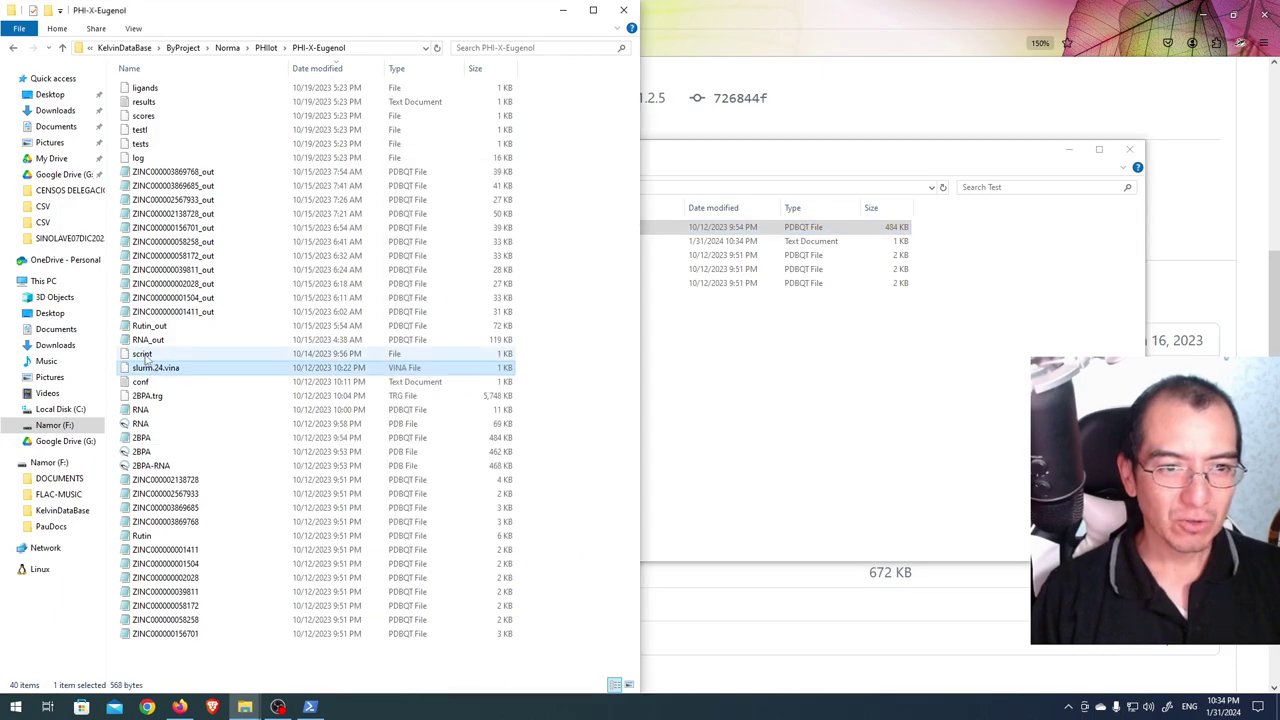
{"action": "left_click", "coordinate": [150, 409]}
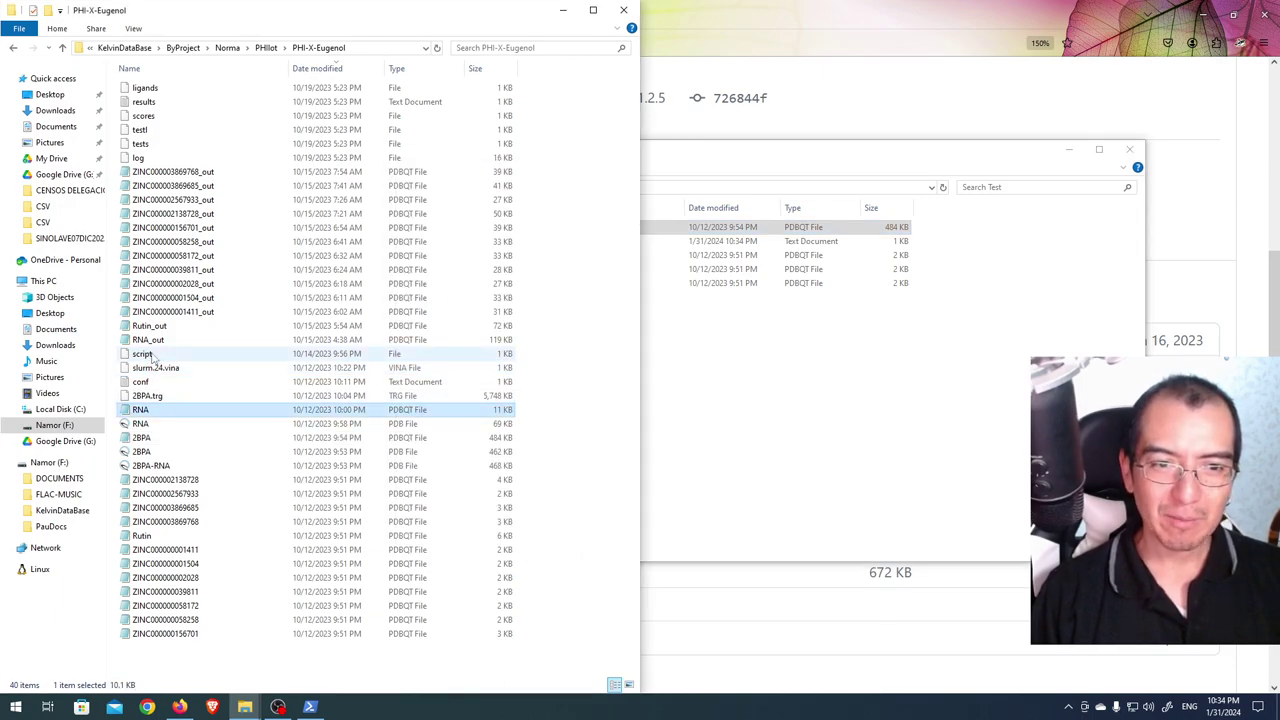
{"action": "left_click", "coordinate": [152, 357]}
{"action": "right_click", "coordinate": [152, 357]}
{"action": "left_click", "coordinate": [195, 394]}
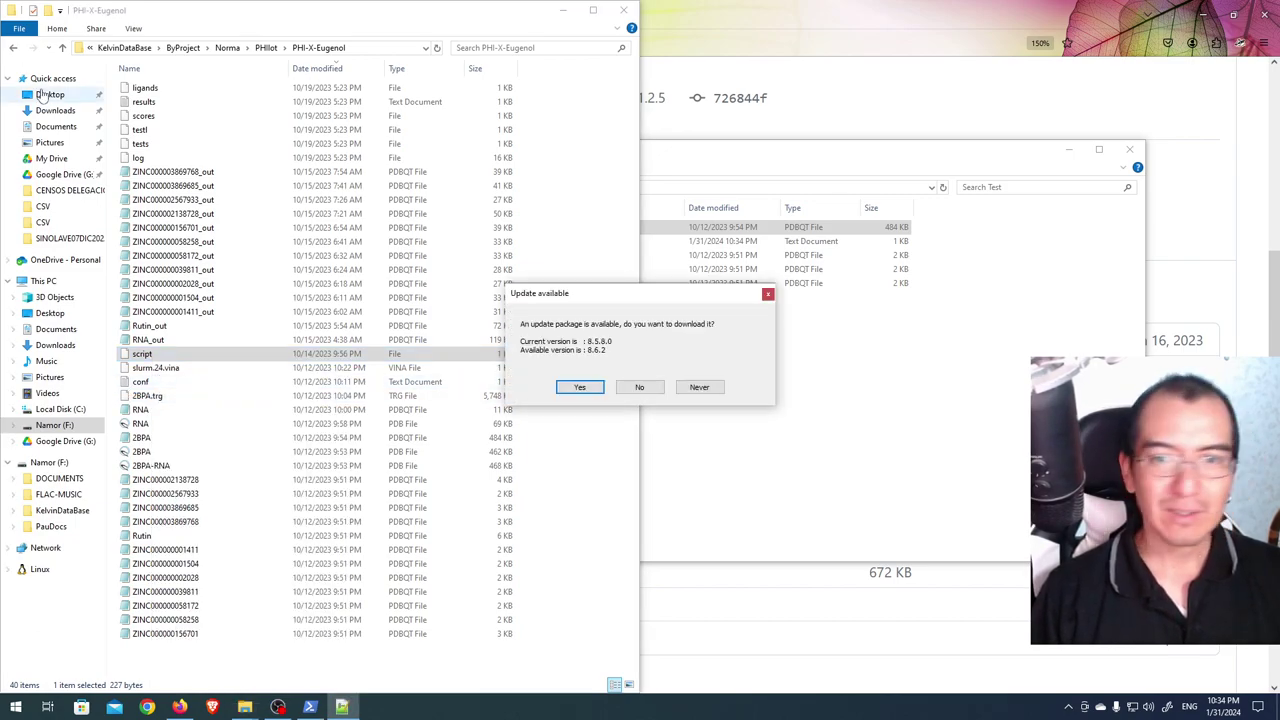
{"action": "left_click", "coordinate": [699, 387]}
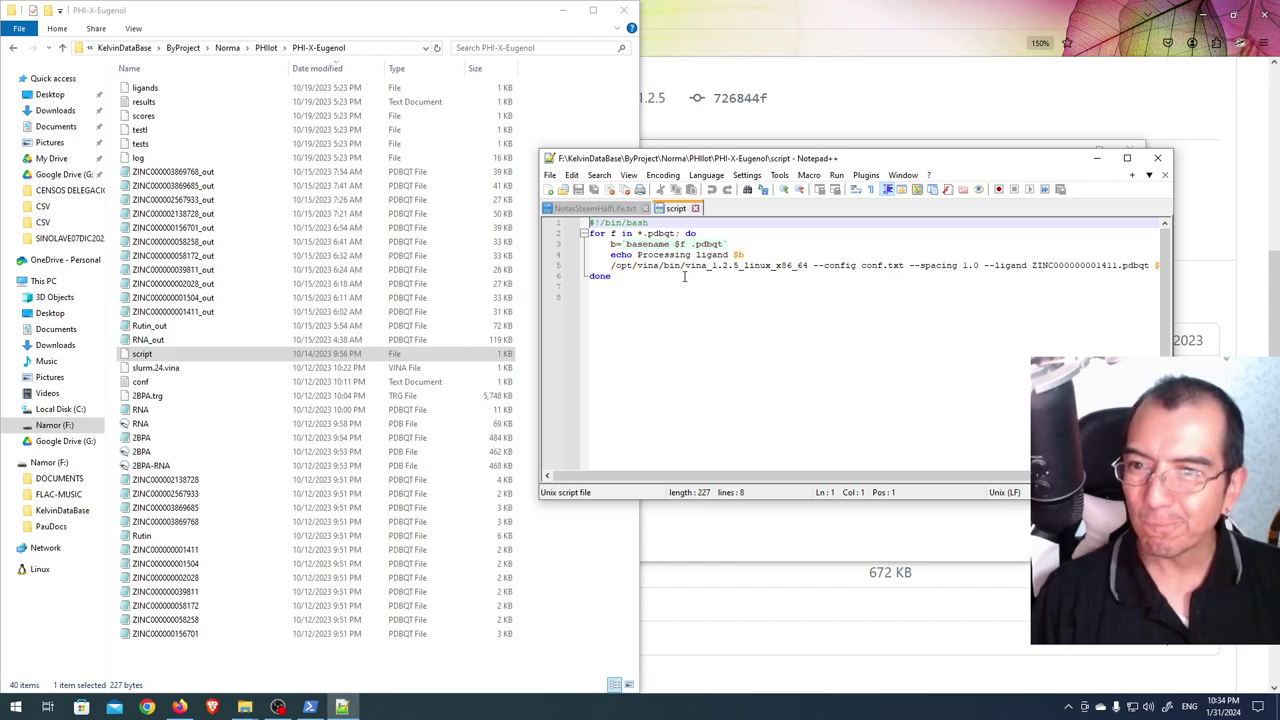
{"action": "left_click_drag", "start_coordinate": [538, 396], "coordinate": [372, 396]}
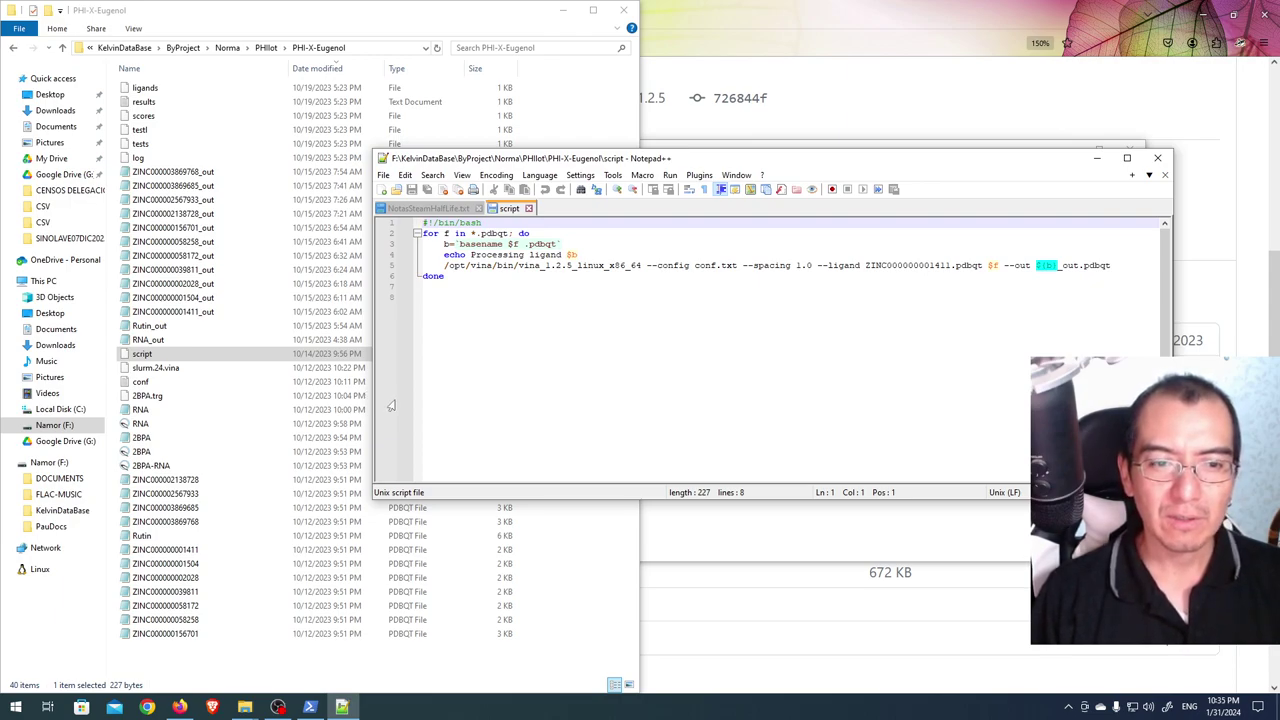
Clear away the PHI-X-Eugenol and browser windows, and arrange the Test folder and script windows beside PowerShell.
{"action": "left_click", "coordinate": [623, 10]}
{"action": "left_click_drag", "start_coordinate": [839, 164], "coordinate": [678, 227]}
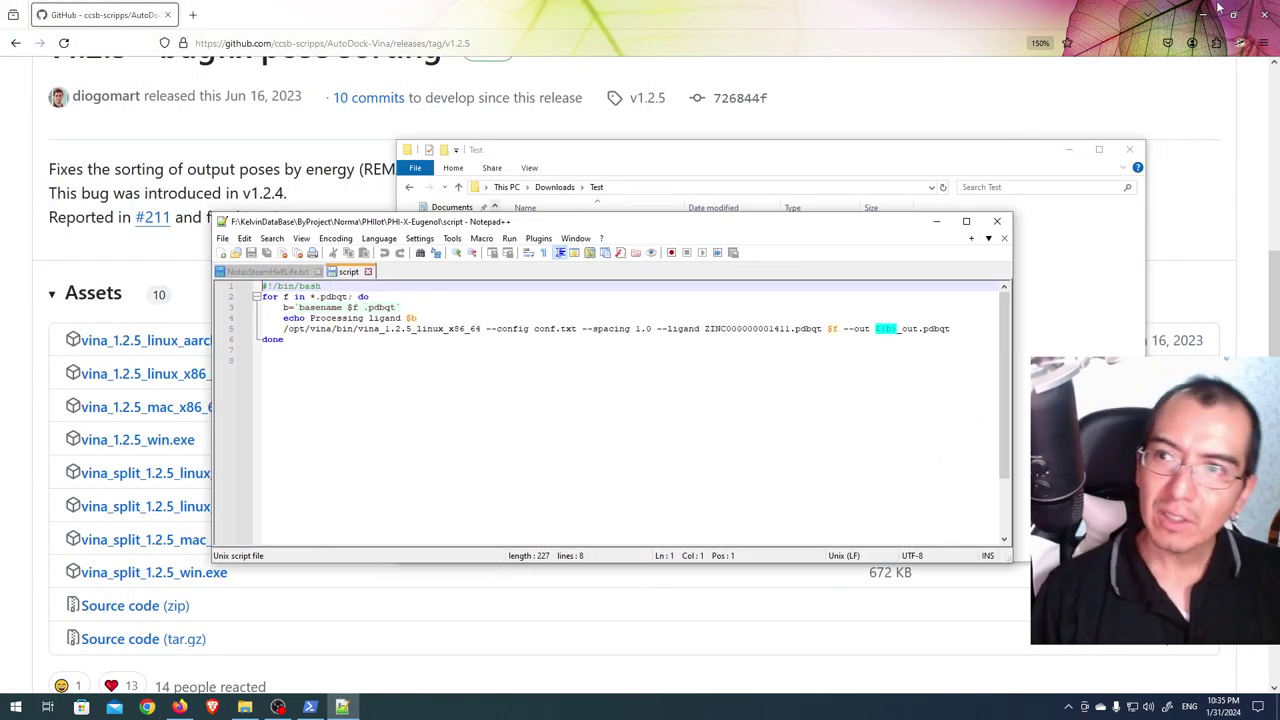
{"action": "left_click", "coordinate": [1203, 15]}
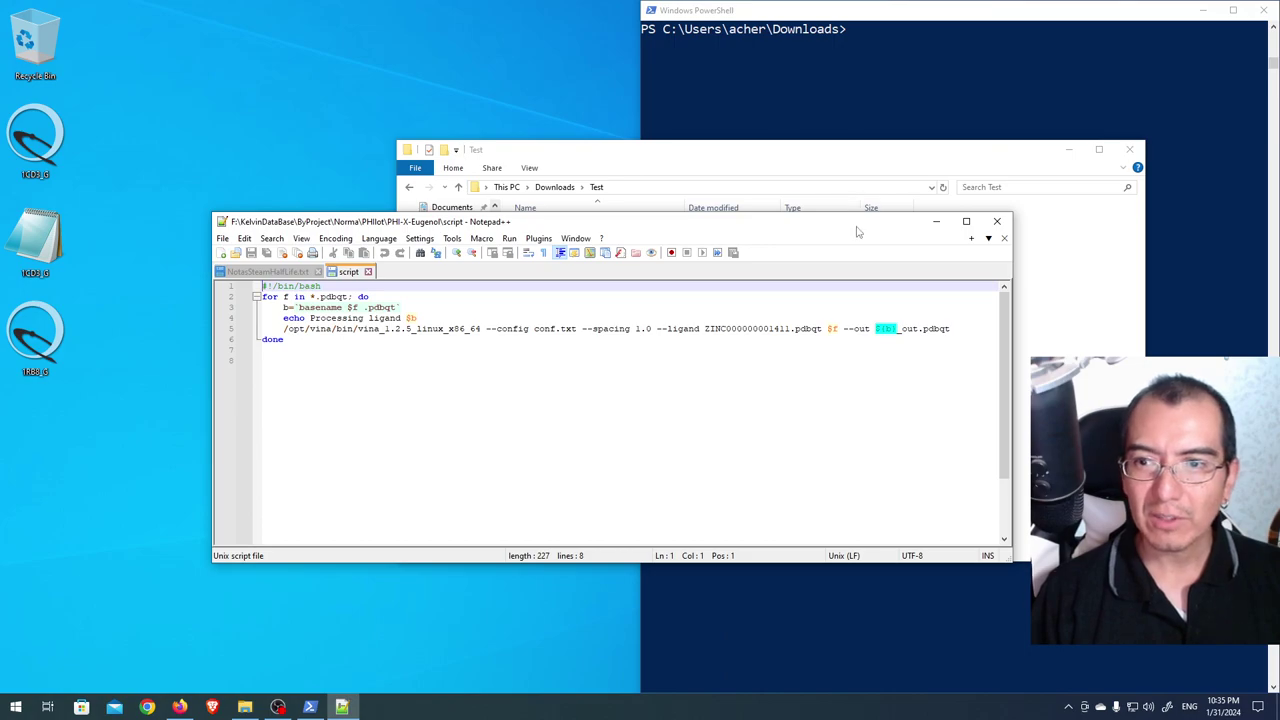
{"action": "left_click_drag", "start_coordinate": [848, 215], "coordinate": [450, 487]}
{"action": "left_click_drag", "start_coordinate": [580, 262], "coordinate": [400, 430]}
{"action": "left_click_drag", "start_coordinate": [890, 160], "coordinate": [528, 90]}
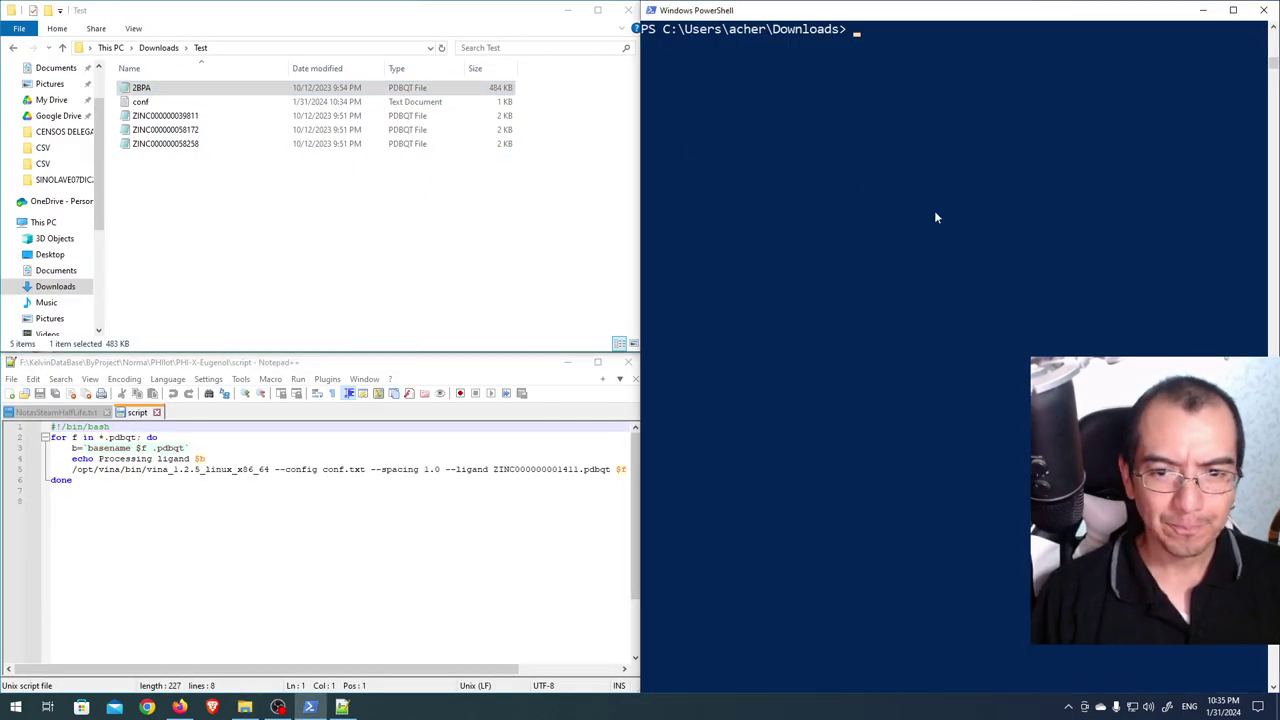
{"action": "left_click", "coordinate": [548, 669]}
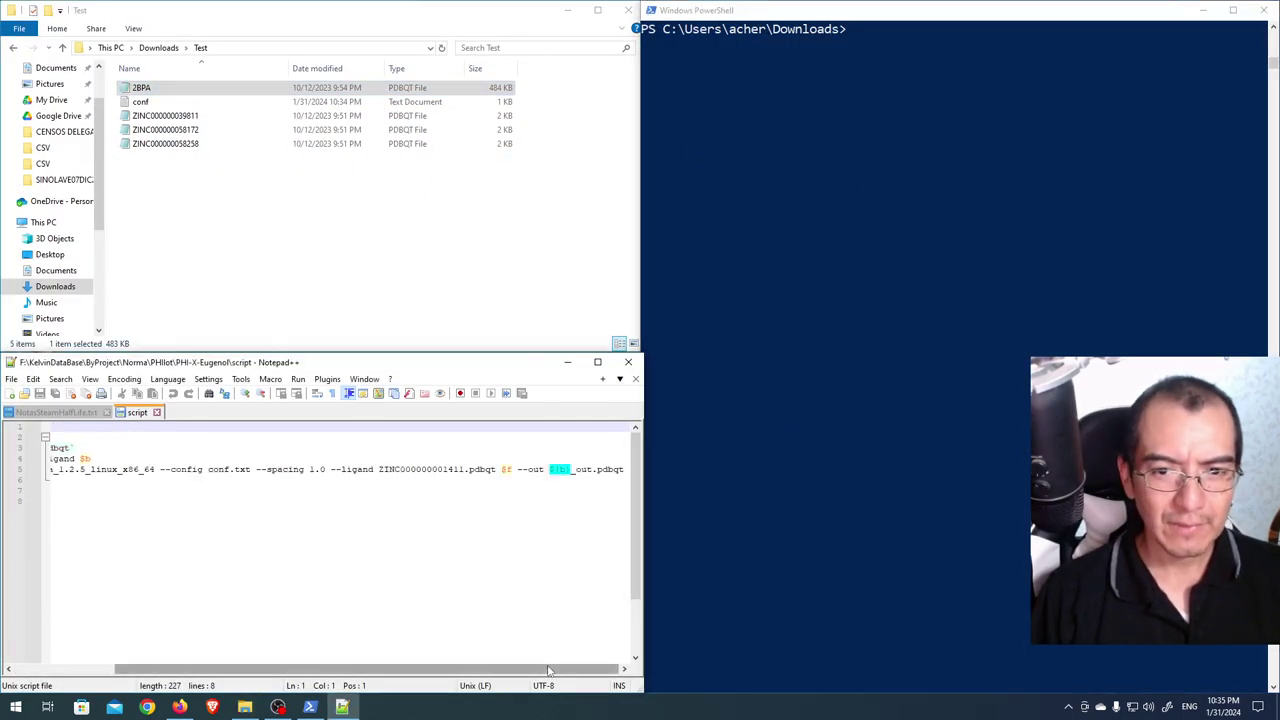
{"action": "left_click_drag", "start_coordinate": [548, 669], "coordinate": [437, 672]}
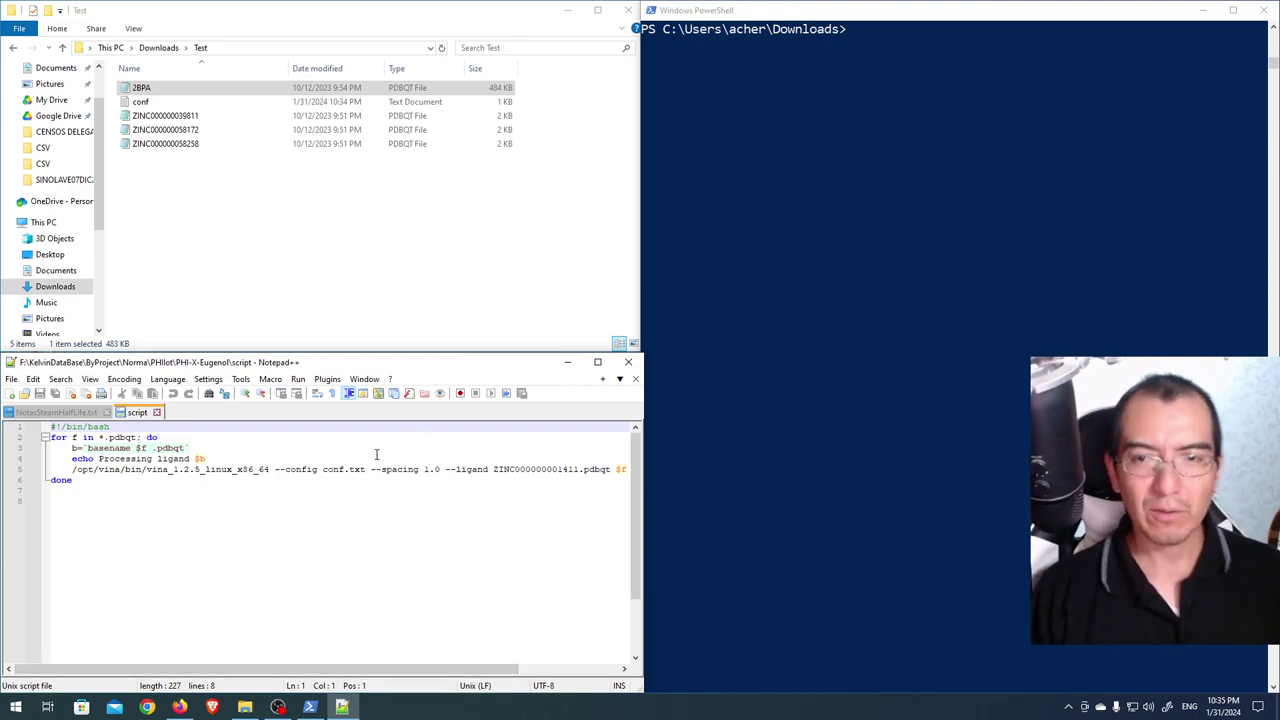
List the contents of the Downloads folder in PowerShell with dir.
{"action": "left_click", "coordinate": [867, 182]}
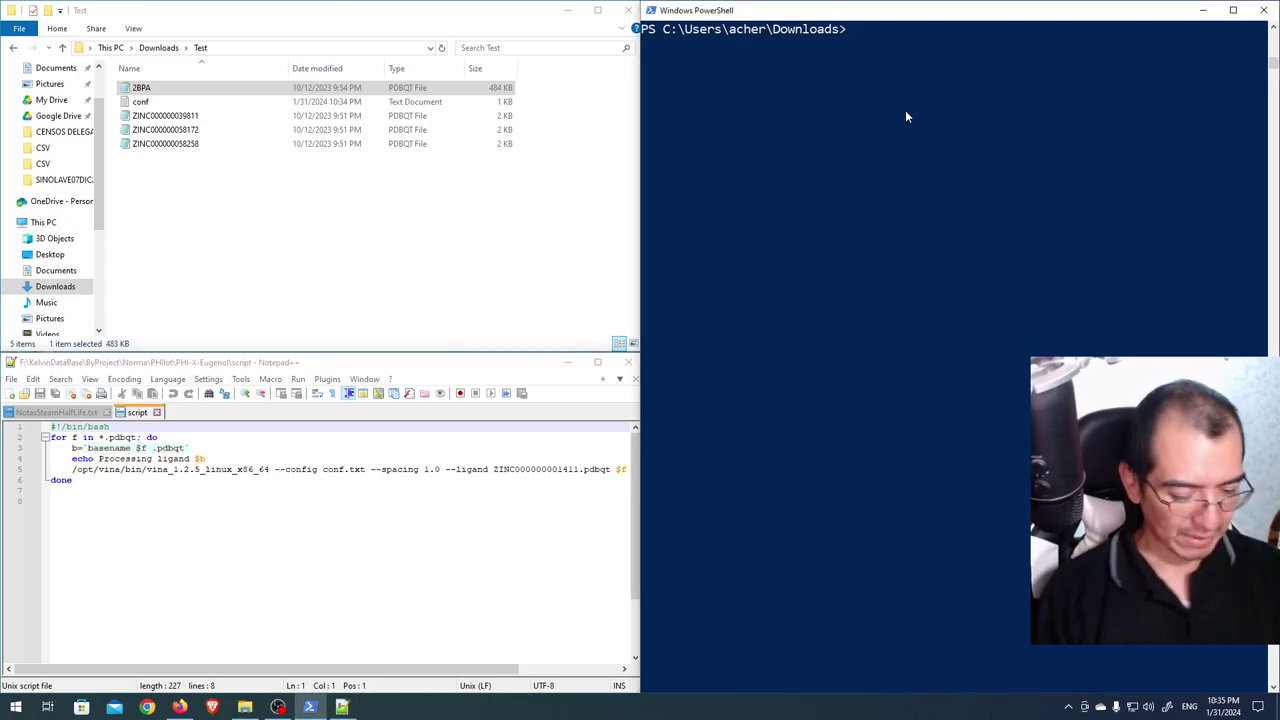
{"action": "type", "text": "dir"}
{"action": "key", "text": "Return"}
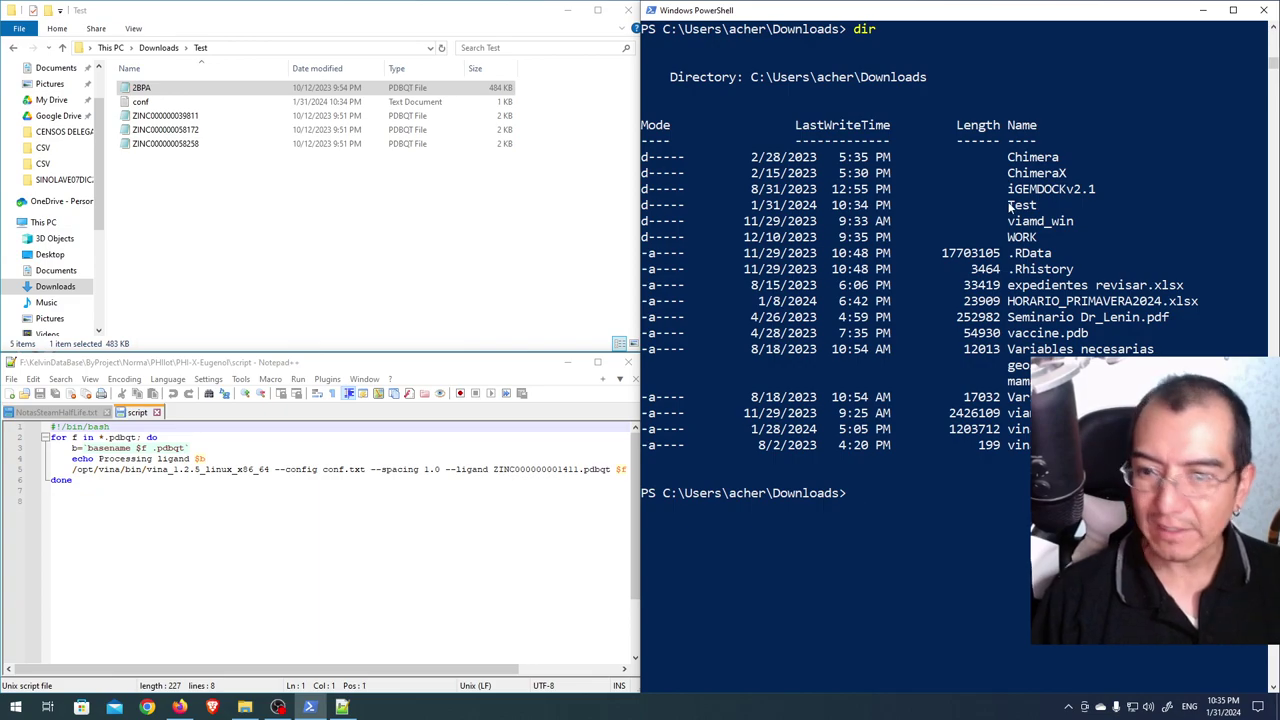
Change the working directory to .\Test\ and list its files with ls.
{"action": "type", "text": "cd tes"}
{"action": "key", "text": "BackSpace"}
{"action": "key", "text": "BackSpace"}
{"action": "key", "text": "BackSpace"}
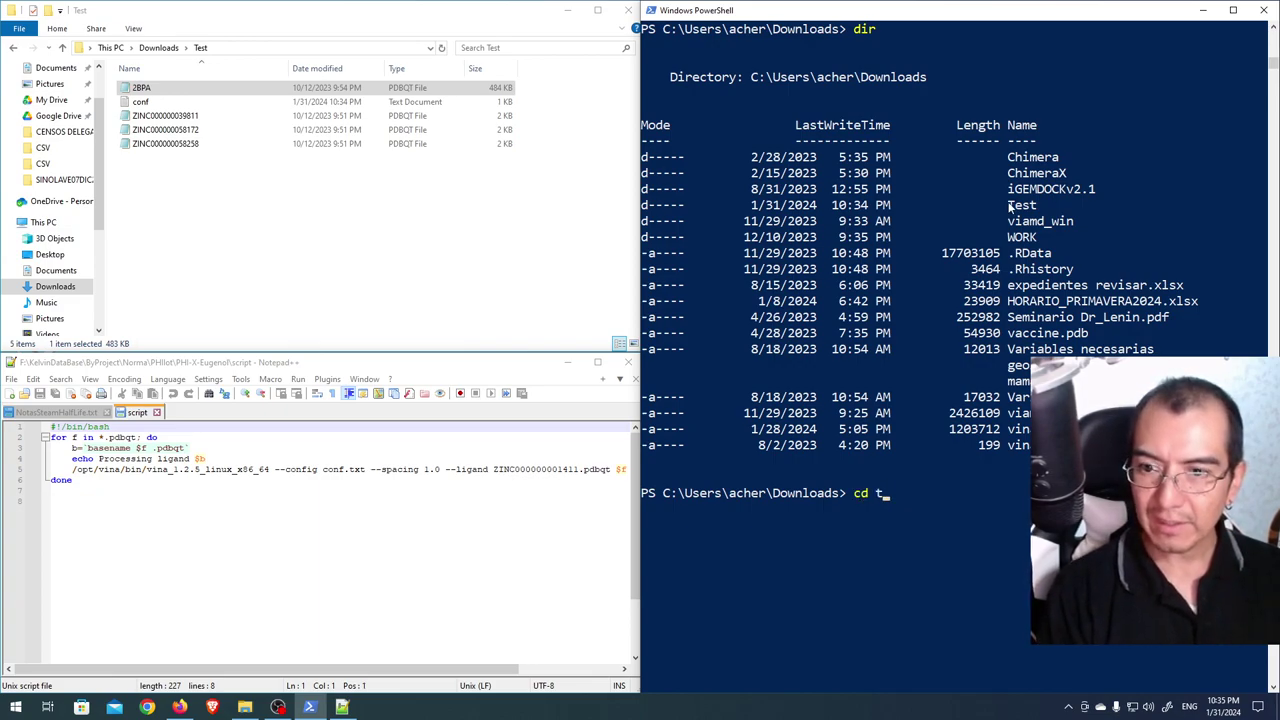
{"action": "type", "text": "T"}
{"action": "key", "text": "BackSpace"}
{"action": "type", "text": ".\\"}
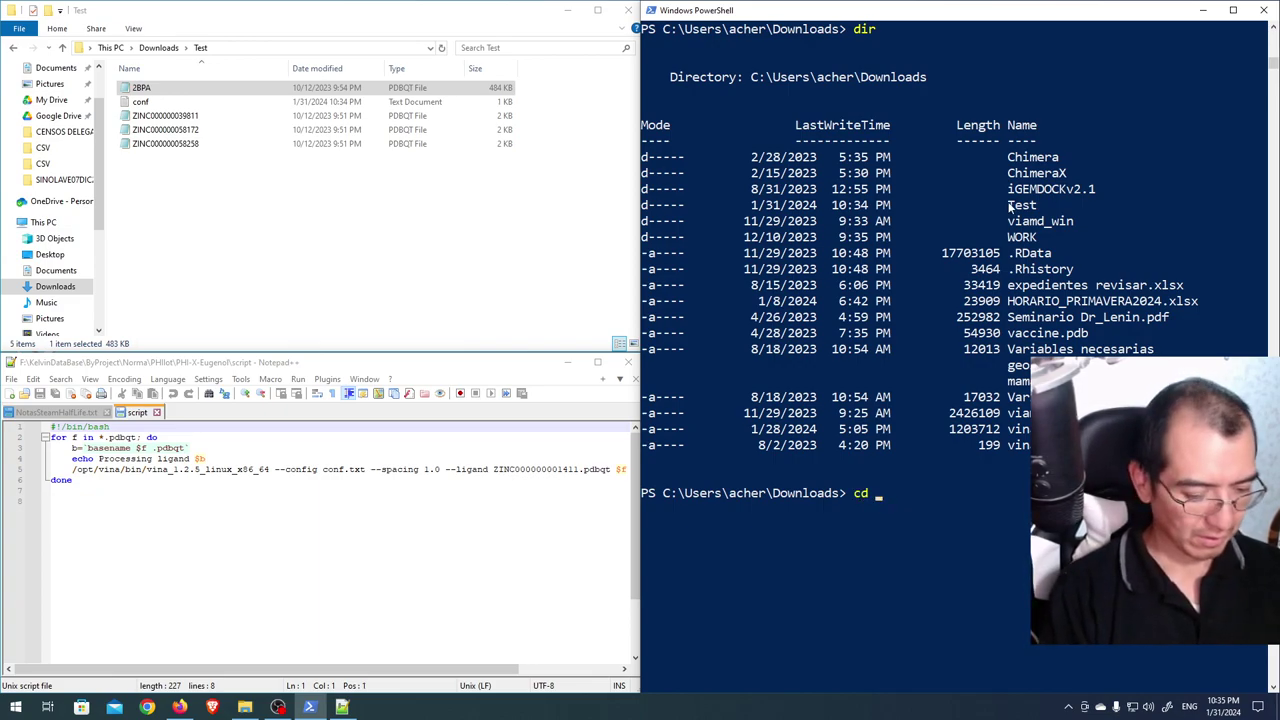
{"action": "type", "text": "Te"}
{"action": "key", "text": "Tab"}
{"action": "key", "text": "Return"}
{"action": "type", "text": "k"}
{"action": "key", "text": "BackSpace"}
{"action": "type", "text": "ls"}
{"action": "key", "text": "Return"}
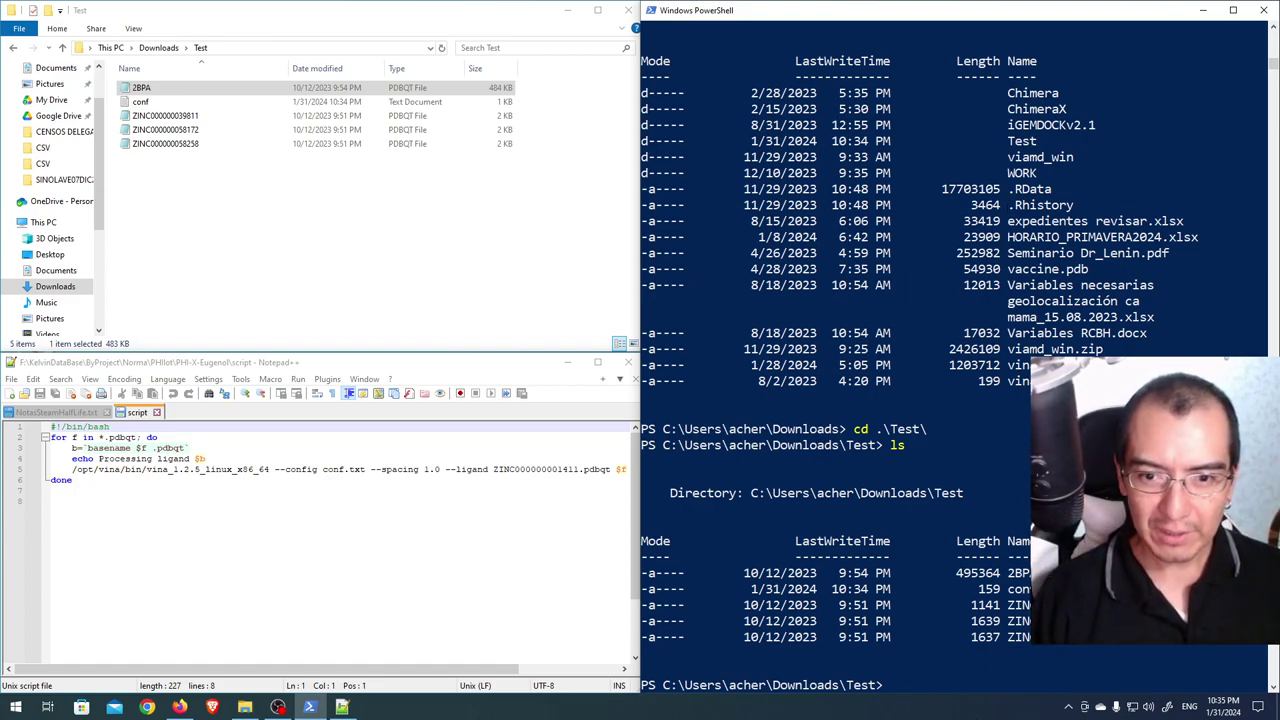
Using the script's vina line as reference, start the PowerShell command ..\vina_1.2.5_win.exe --config .\conf.txt without running it.
{"action": "left_click", "coordinate": [549, 662]}
{"action": "left_click", "coordinate": [545, 669]}
{"action": "left_click_drag", "start_coordinate": [545, 669], "coordinate": [470, 669]}
{"action": "left_click", "coordinate": [863, 500]}
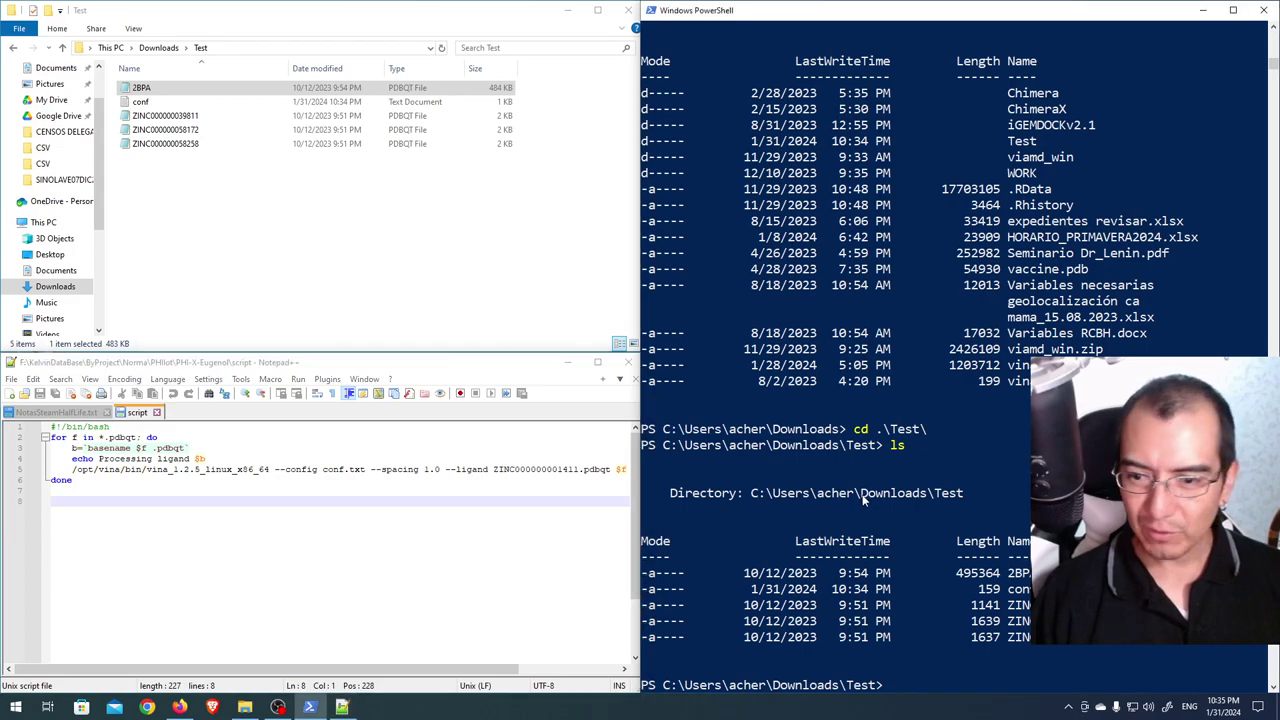
{"action": "left_click", "coordinate": [974, 510]}
{"action": "key", "text": "Escape"}
{"action": "type", "text": "../"}
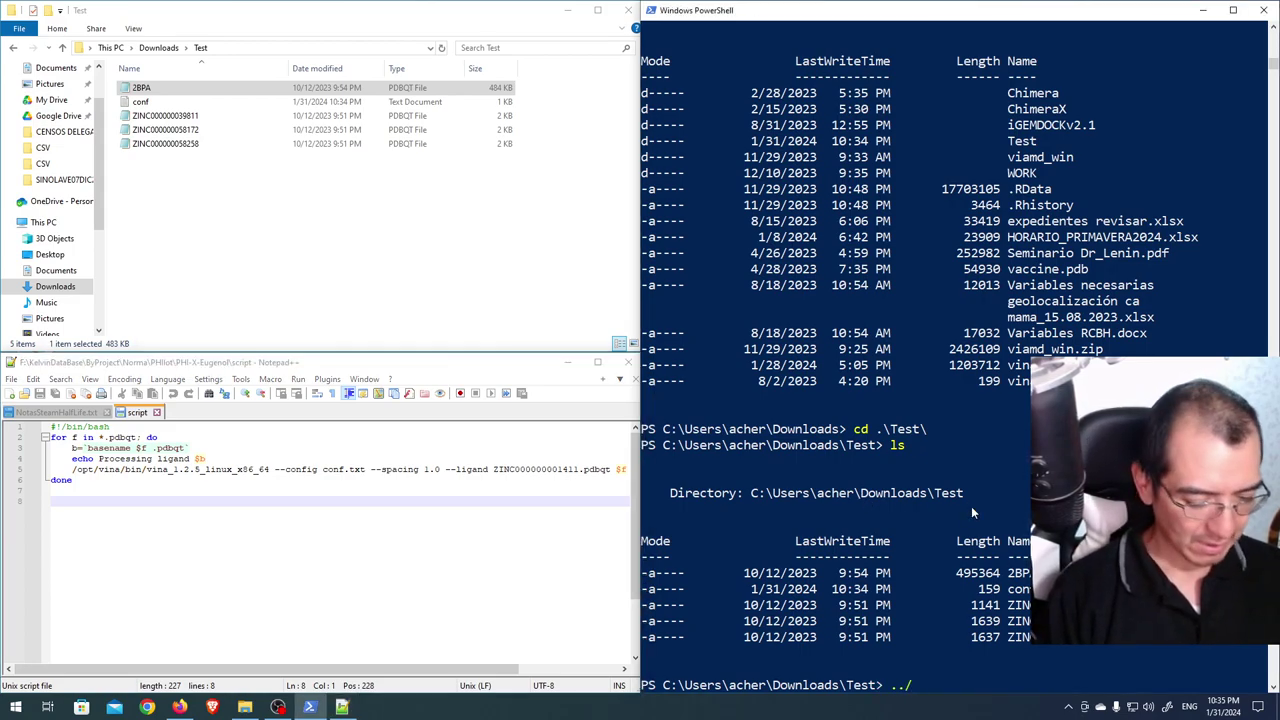
{"action": "type", "text": "vi"}
{"action": "key", "text": "Tab"}
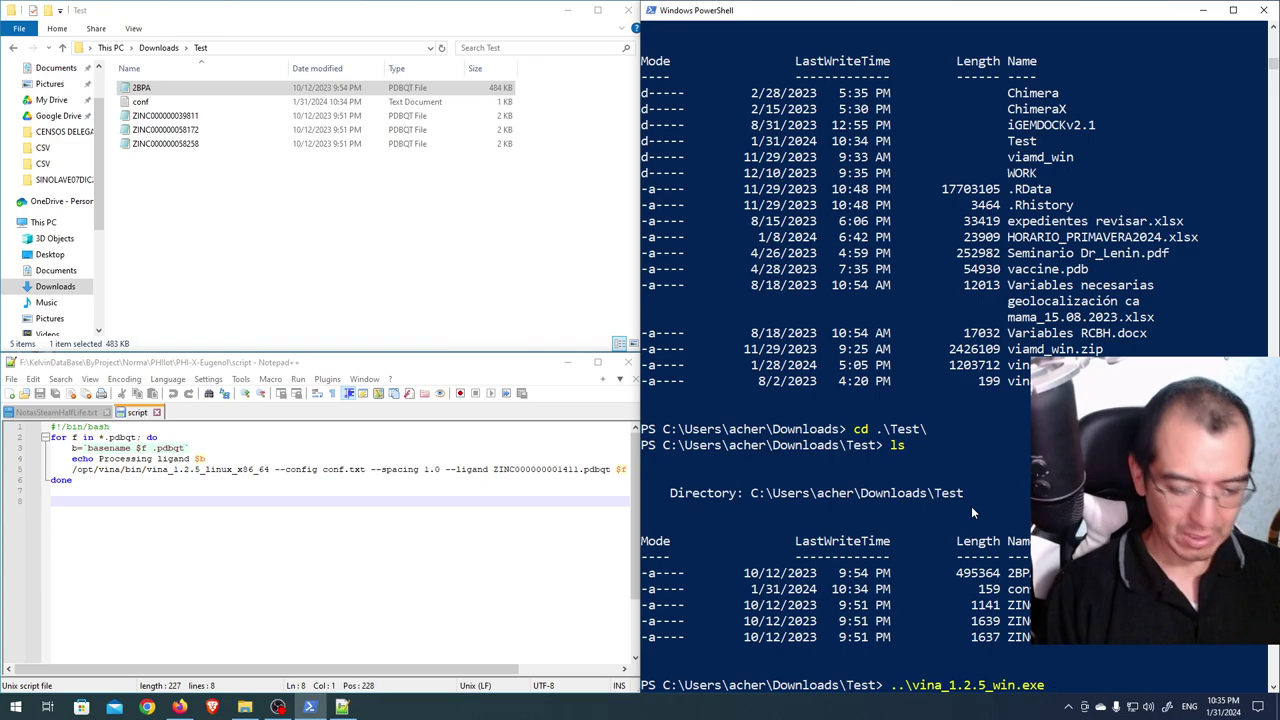
{"action": "type", "text": "--config .\\conf.txt"}
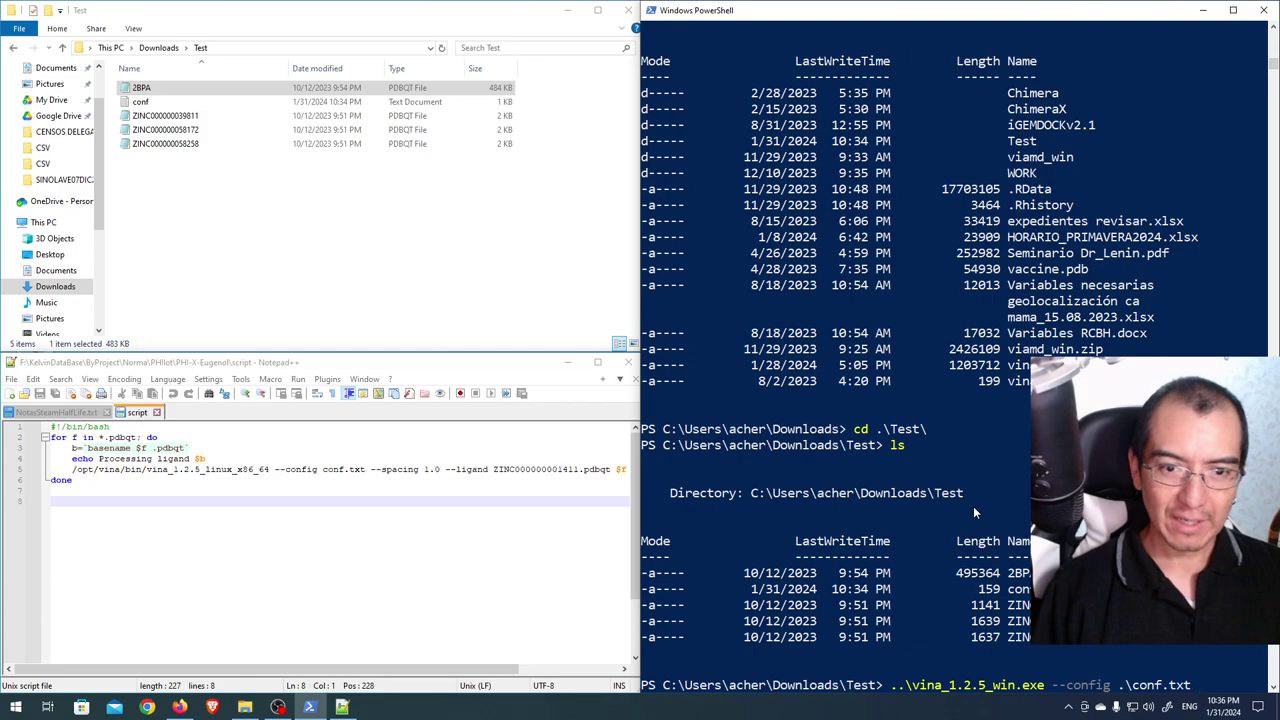
Append --spacing 1.0 and the --ligand option to the vina command.
{"action": "type", "text": " --"}
{"action": "type", "text": "spa"}
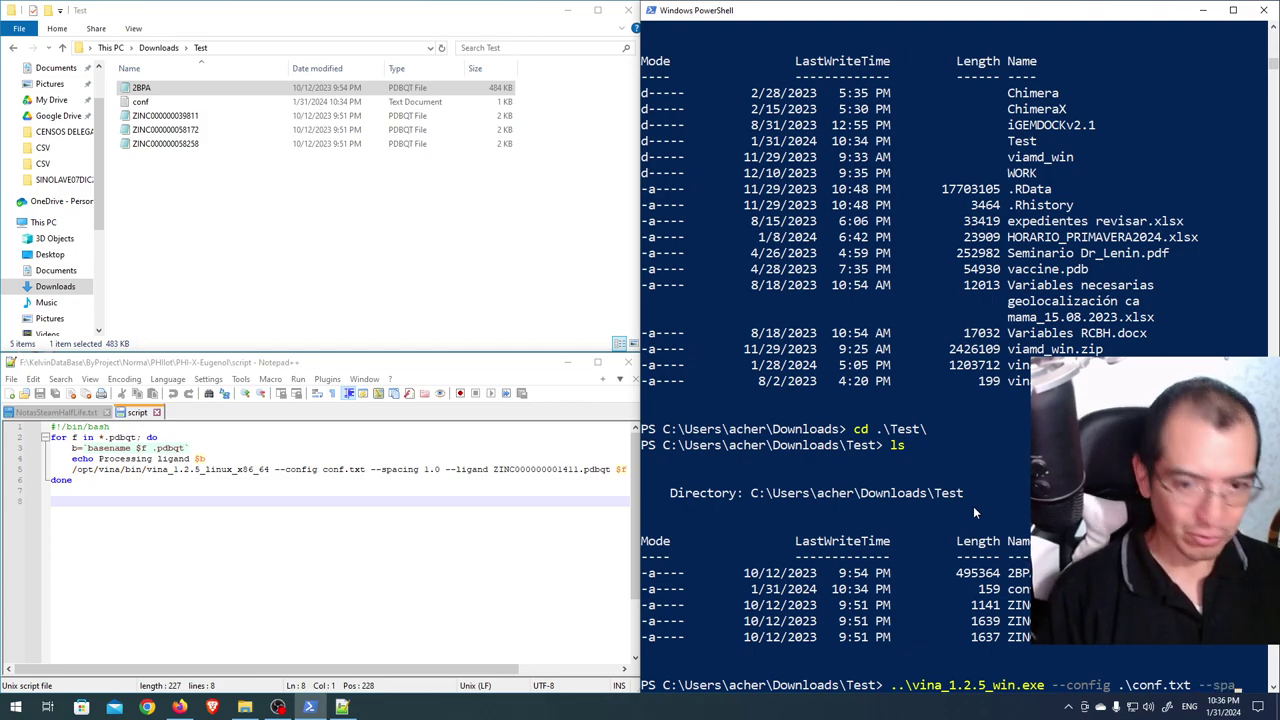
{"action": "type", "text": "cinfg"}
{"action": "key", "text": "BackSpace"}
{"action": "key", "text": "BackSpace"}
{"action": "type", "text": "g 1"}
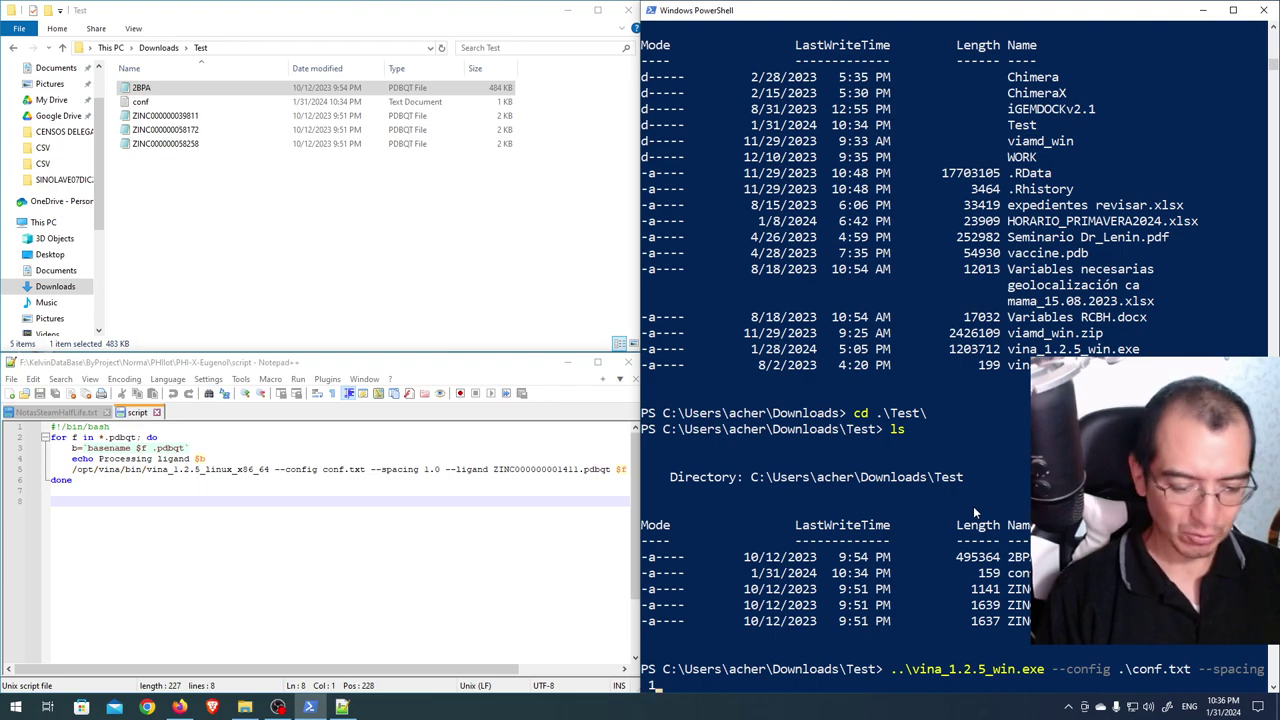
{"action": "type", "text": ".0 --ligand"}
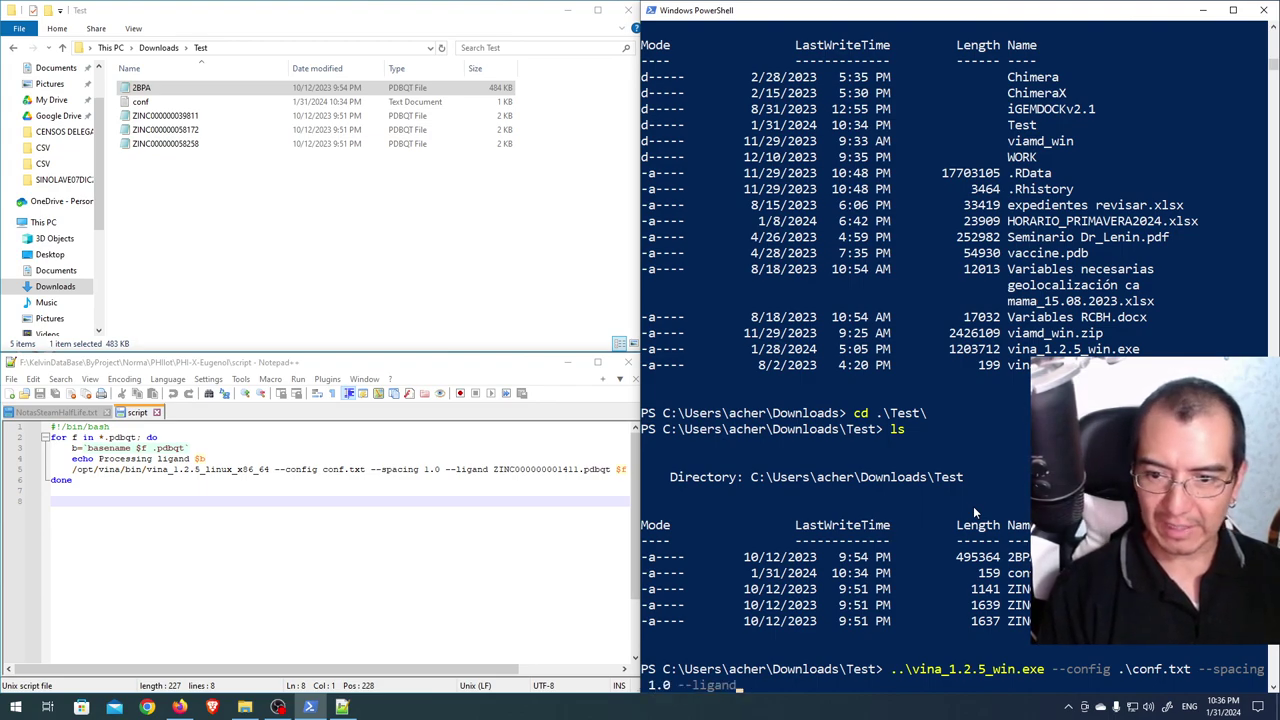